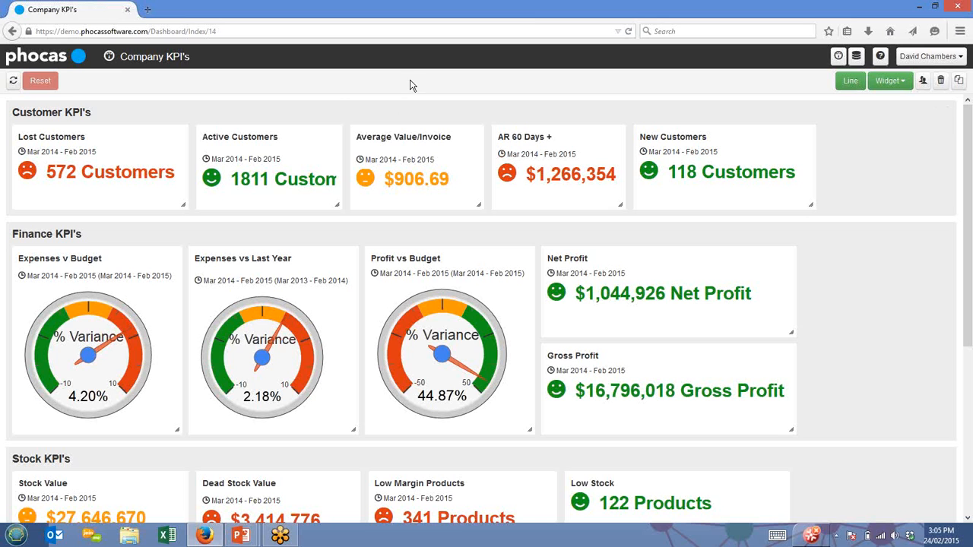
# - Look over the Customer, Finance and Stock KPI sections of the Company KPI's dashboard
pyautogui.moveTo(129, 135)
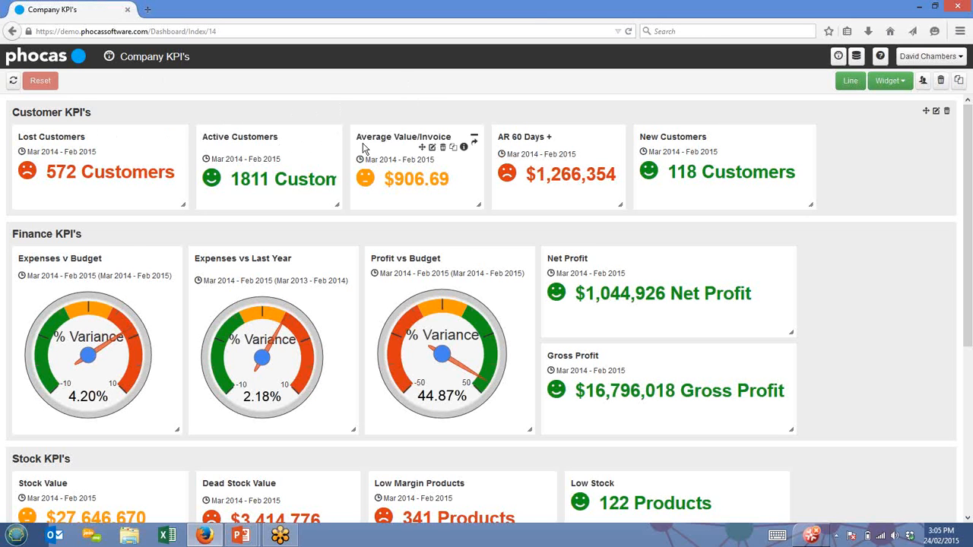
pyautogui.moveTo(100, 302)
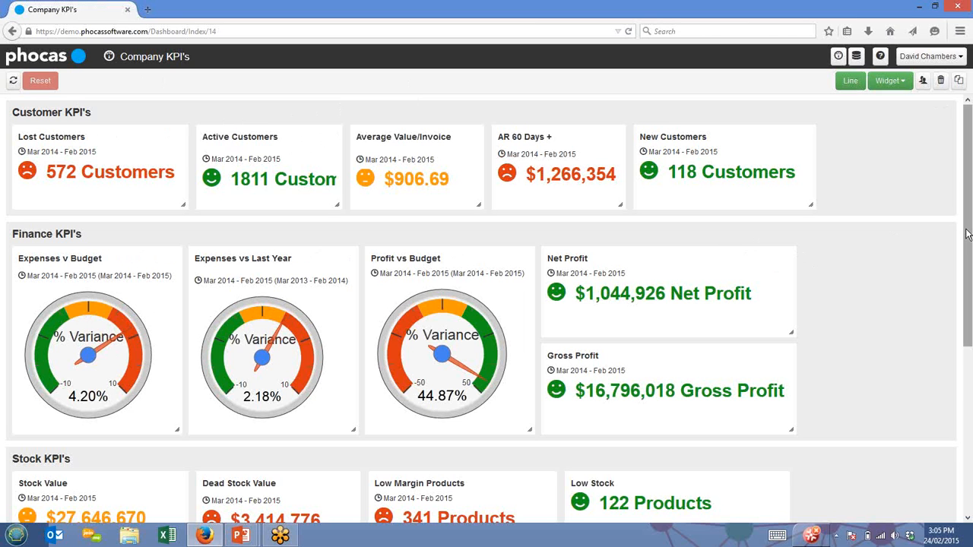
pyautogui.moveTo(968, 235); pyautogui.dragTo(963, 289)
pyautogui.moveTo(54, 433)
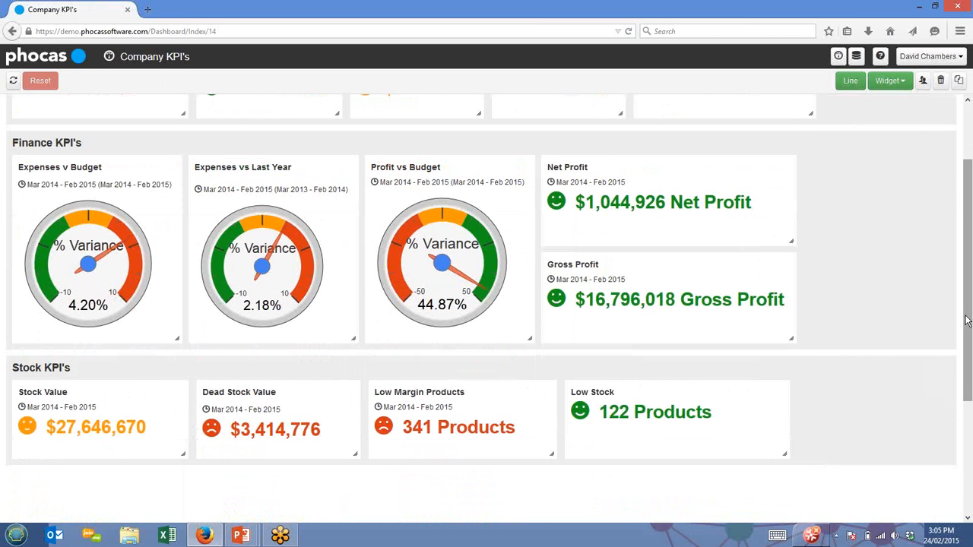
pyautogui.moveTo(966, 321); pyautogui.dragTo(963, 232)
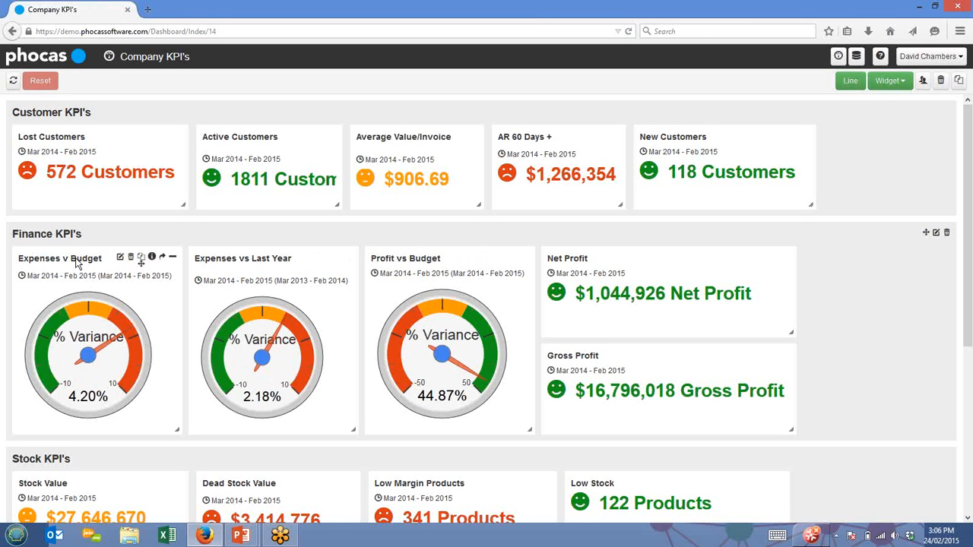
# - Open the Expenses v Budget widget for analysis and break the Sales cost centre down by Title
pyautogui.click(162, 258)
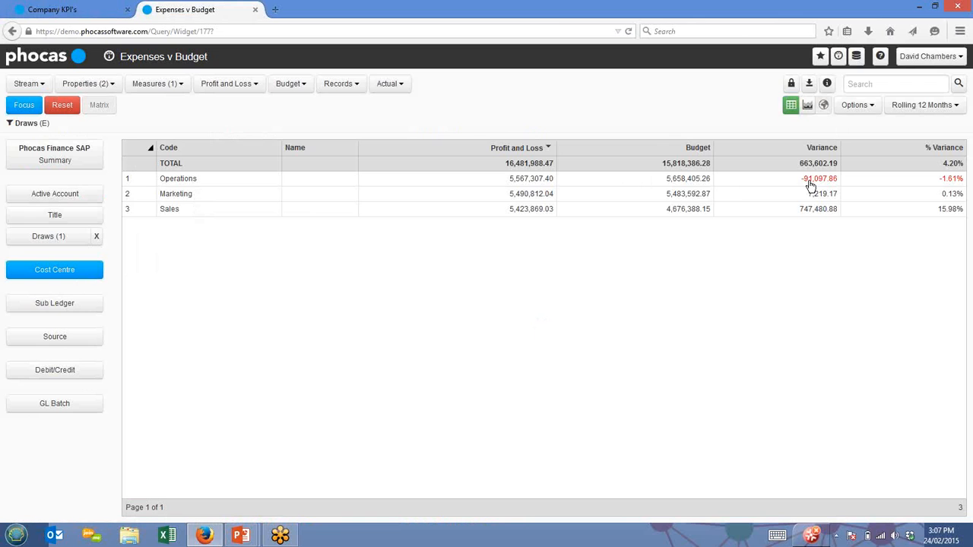
pyautogui.click(767, 199)
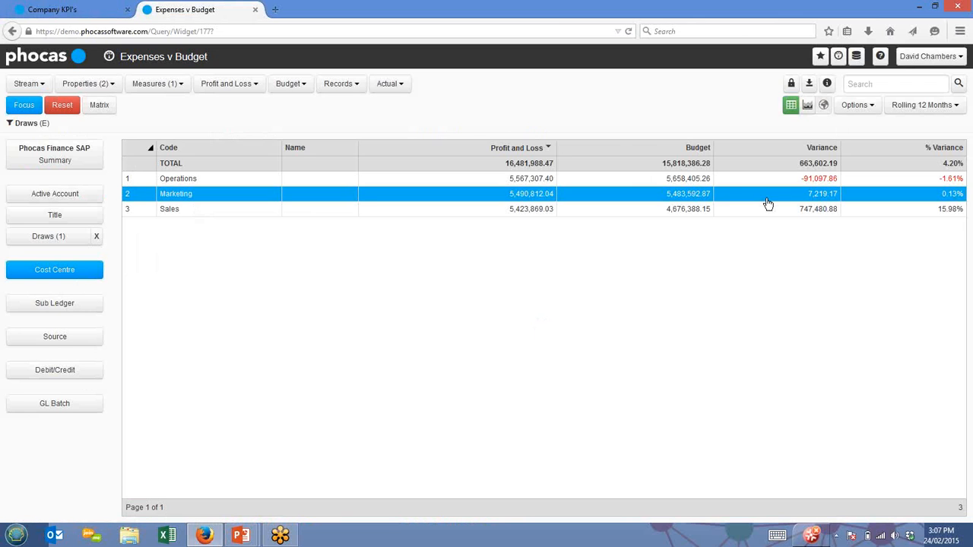
pyautogui.click(767, 199)
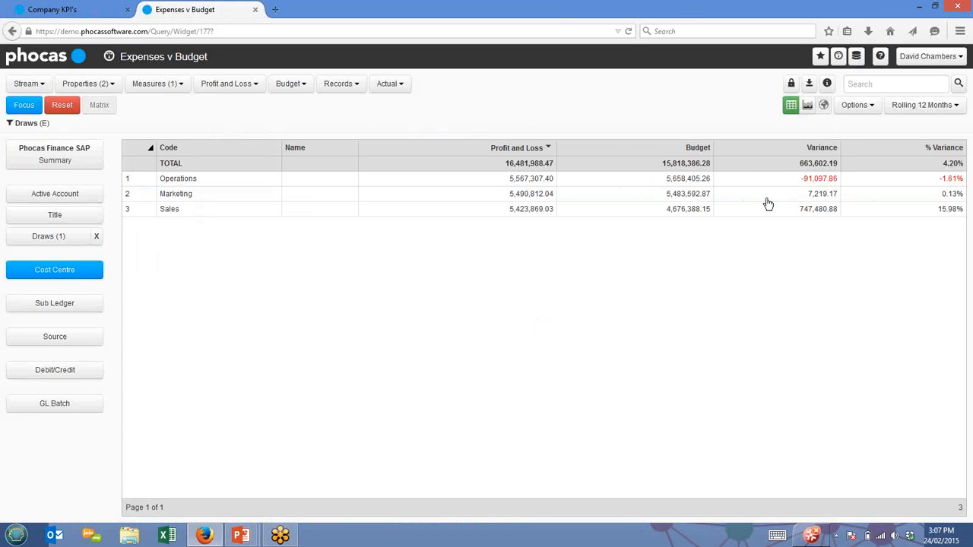
pyautogui.click(745, 213)
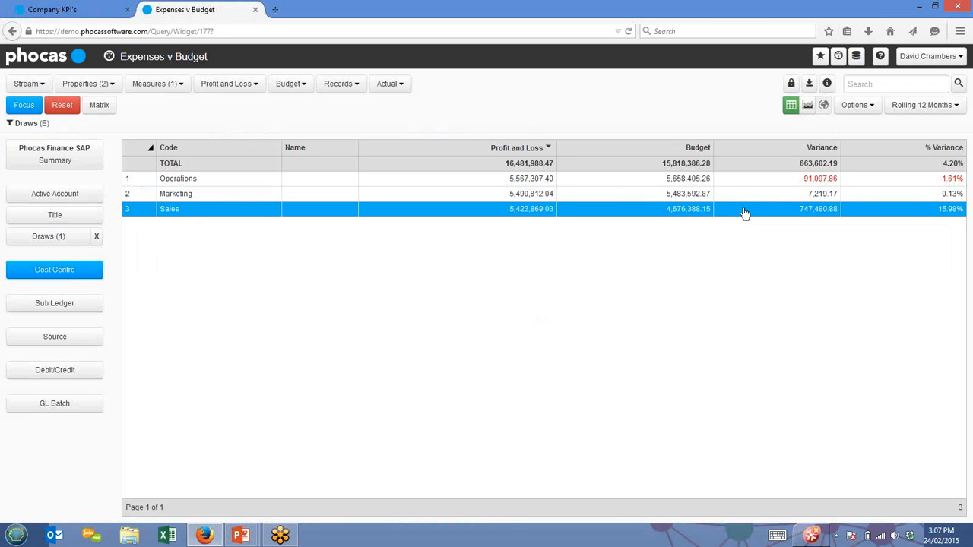
pyautogui.click(43, 218)
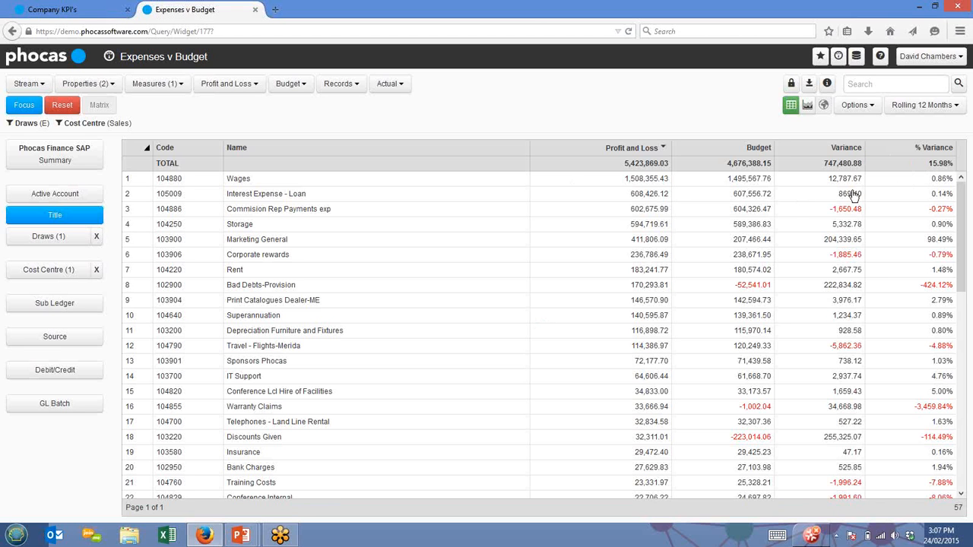
# - Sort the Sales expense titles by % Variance in descending order and drill into Marketing General by Active Account
pyautogui.click(924, 151)
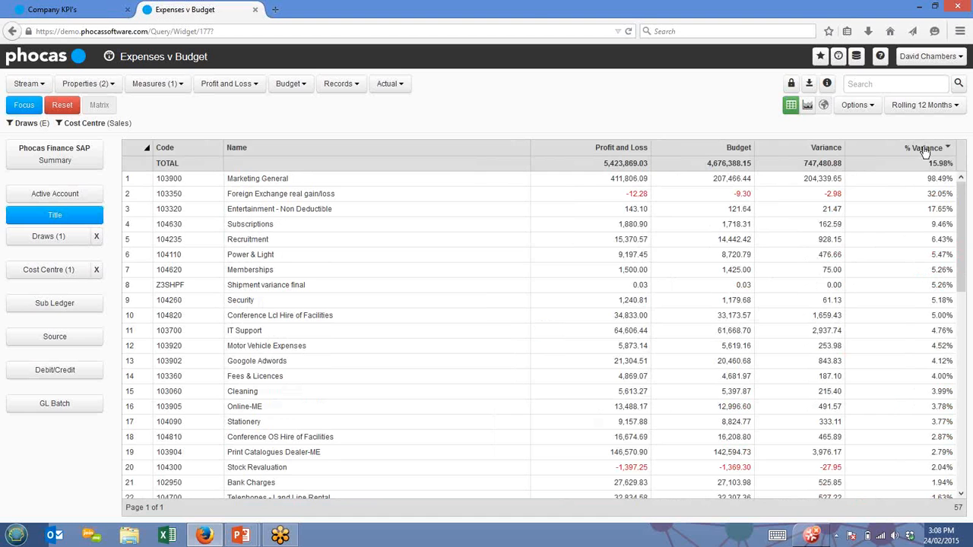
pyautogui.click(468, 183)
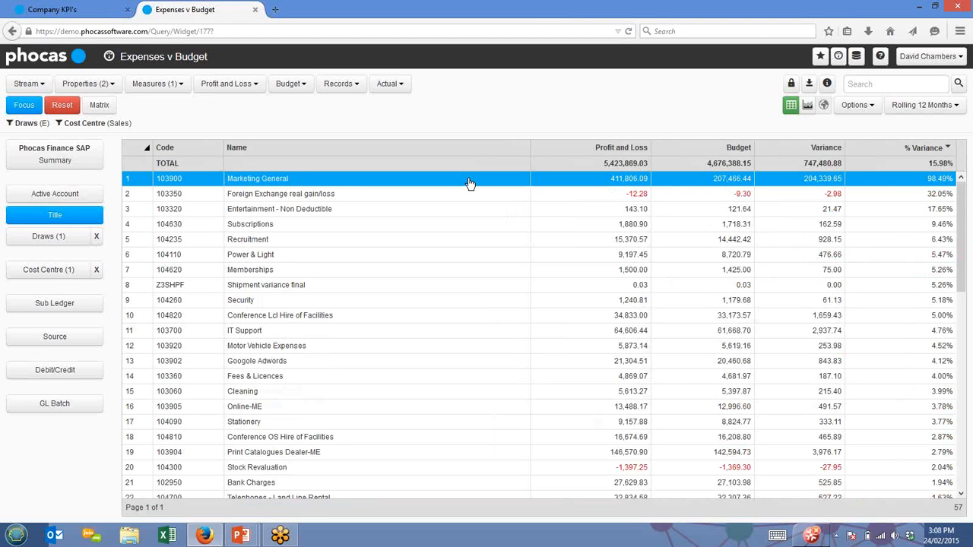
pyautogui.click(60, 195)
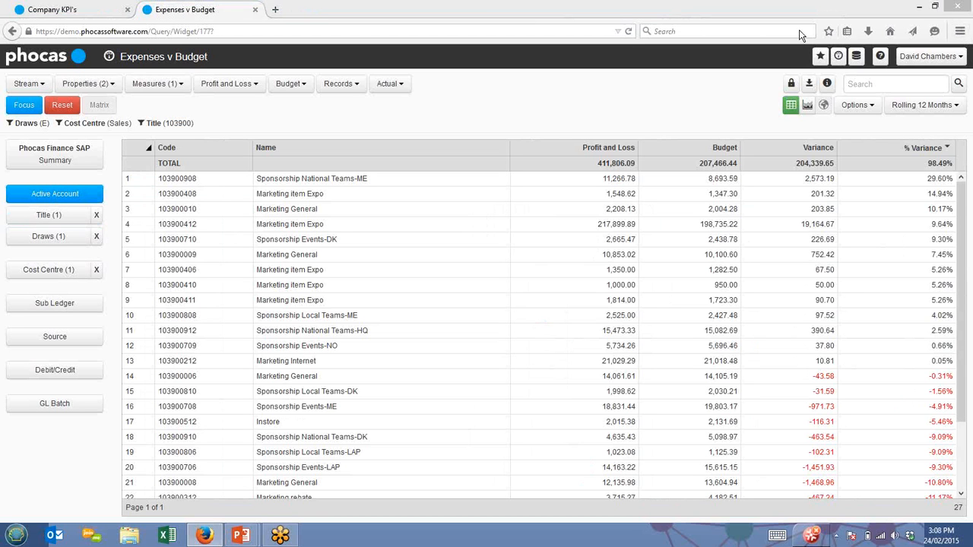
# - Review the budget variances of the Marketing General accounts, checking Marketing item Expo account 103900412
pyautogui.click(584, 79)
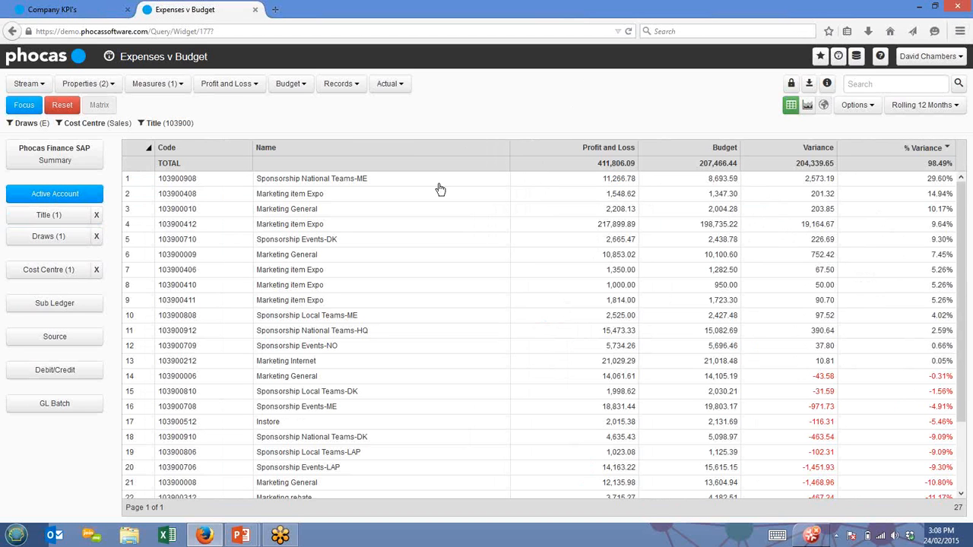
pyautogui.click(420, 225)
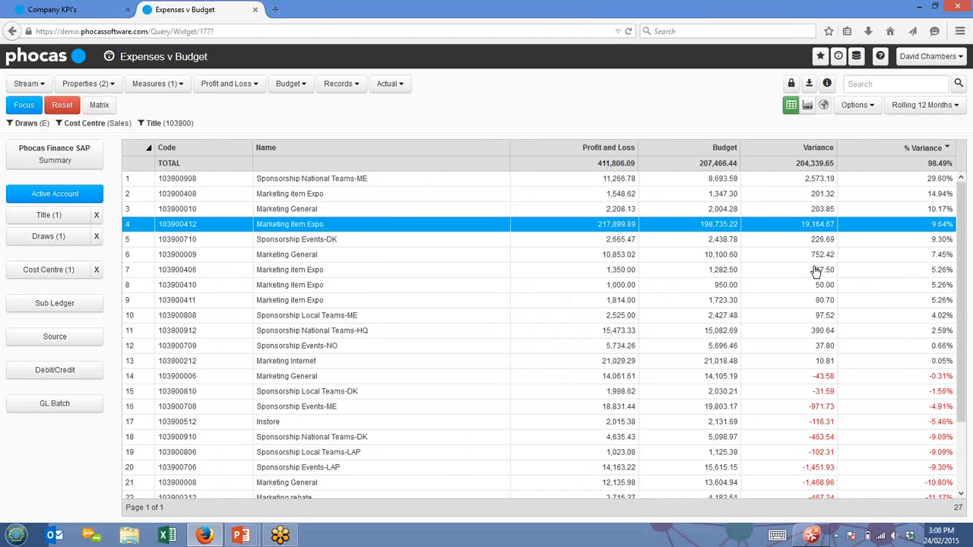
pyautogui.scroll(-3, 815, 272)
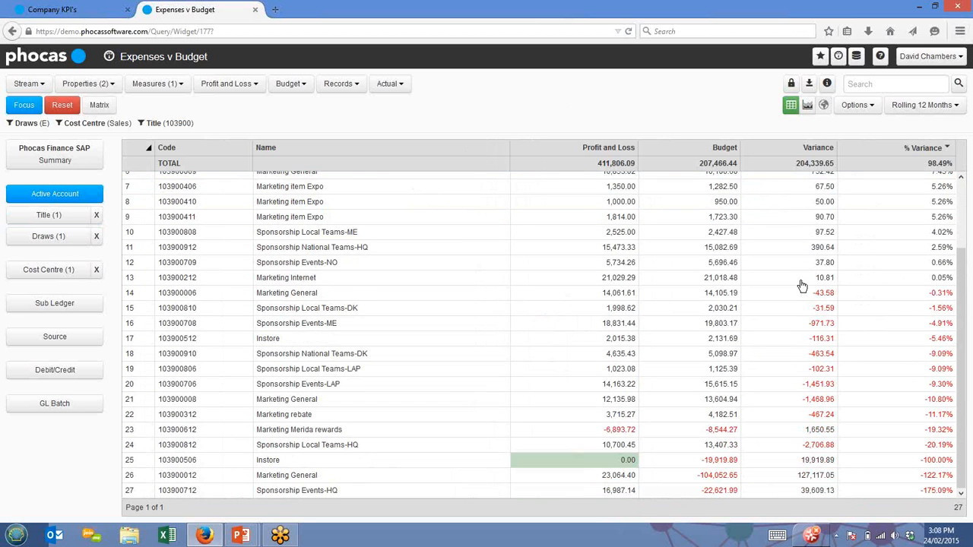
pyautogui.scroll(3, 803, 282)
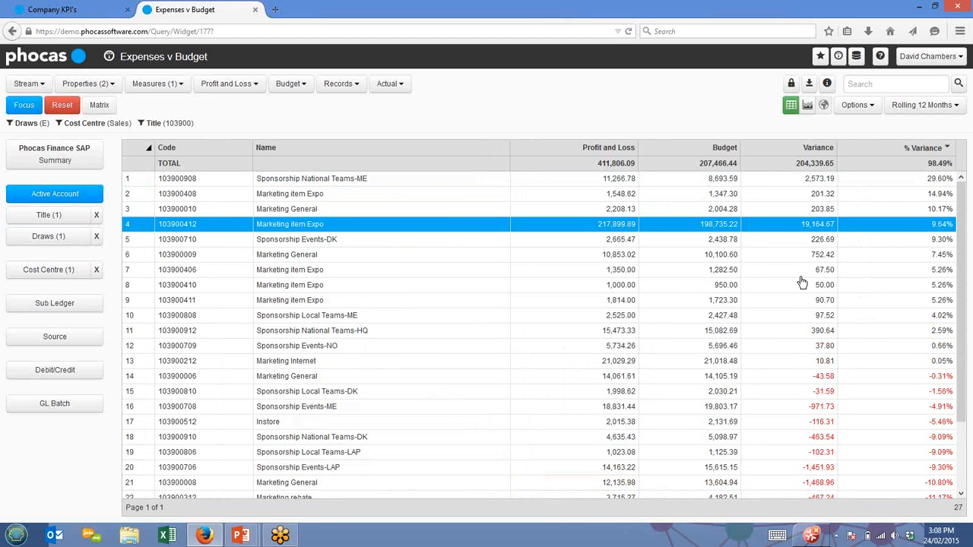
pyautogui.click(586, 230)
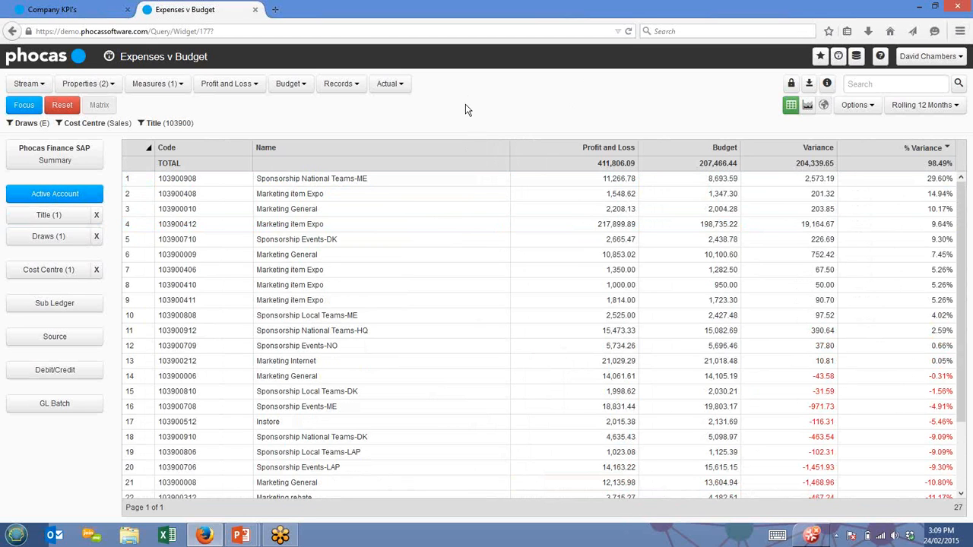
# - Reset the analysis to the full Phocas Finance SAP data and switch it from Profit and Loss to Balance Sheet
pyautogui.click(64, 106)
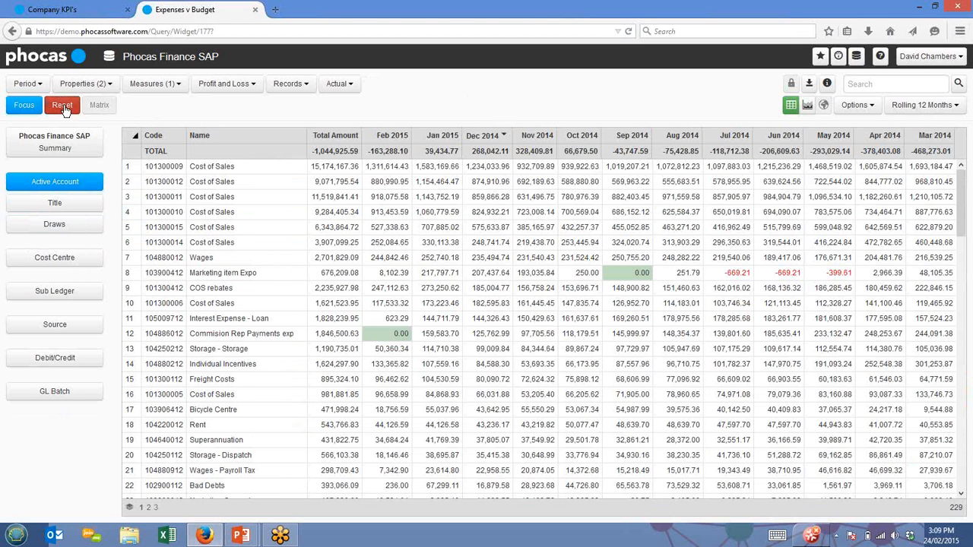
pyautogui.click(227, 85)
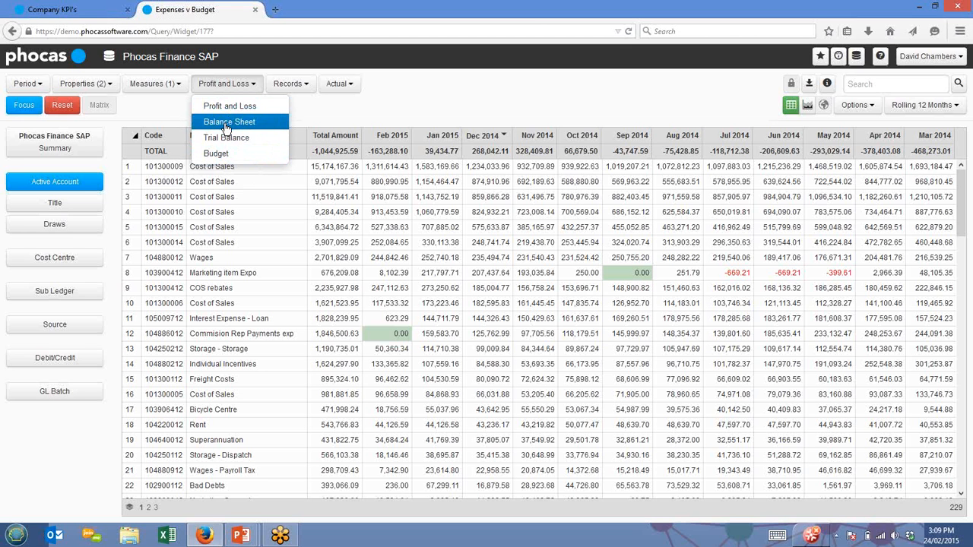
pyautogui.click(226, 124)
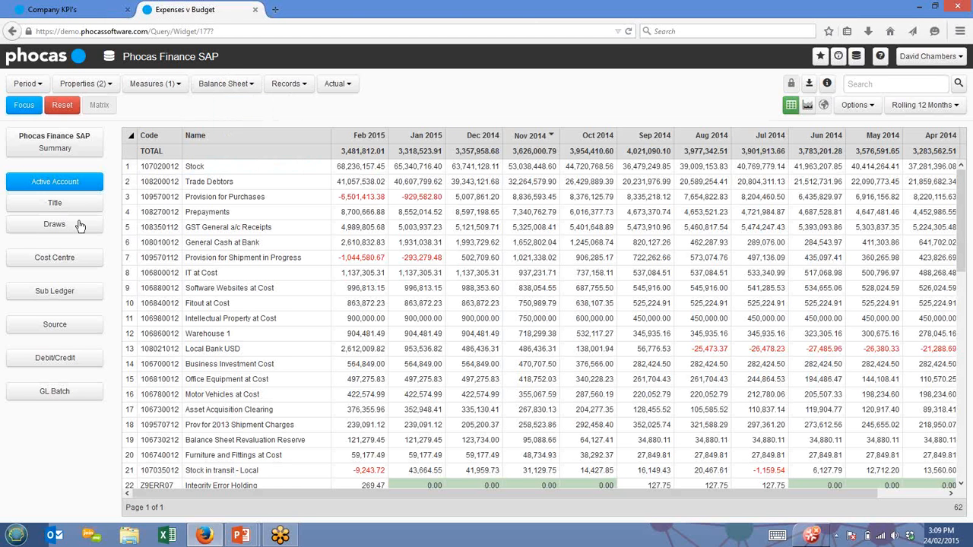
# - Drill from the Liability draw through its titles into Provision for Holiday Pay, broken down by Cost Centre
pyautogui.click(27, 224)
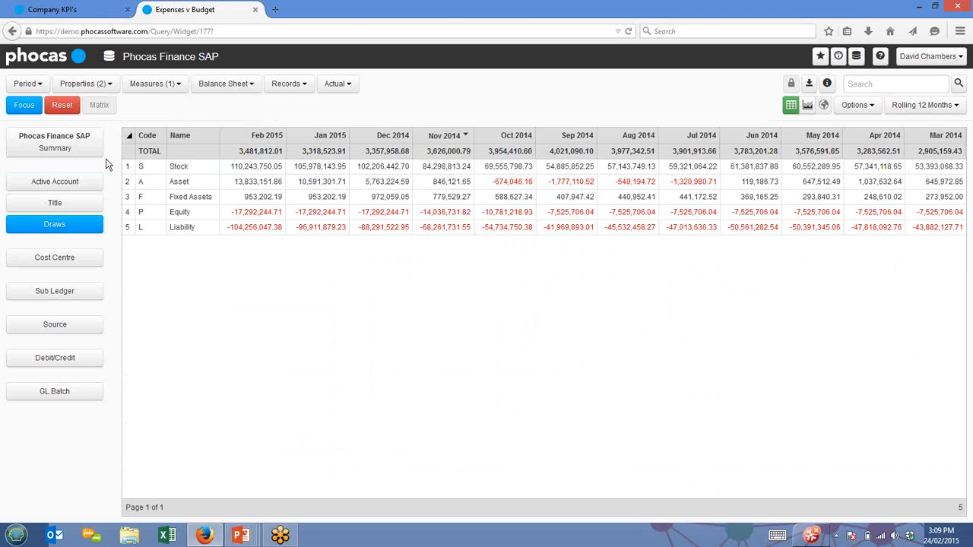
pyautogui.click(204, 231)
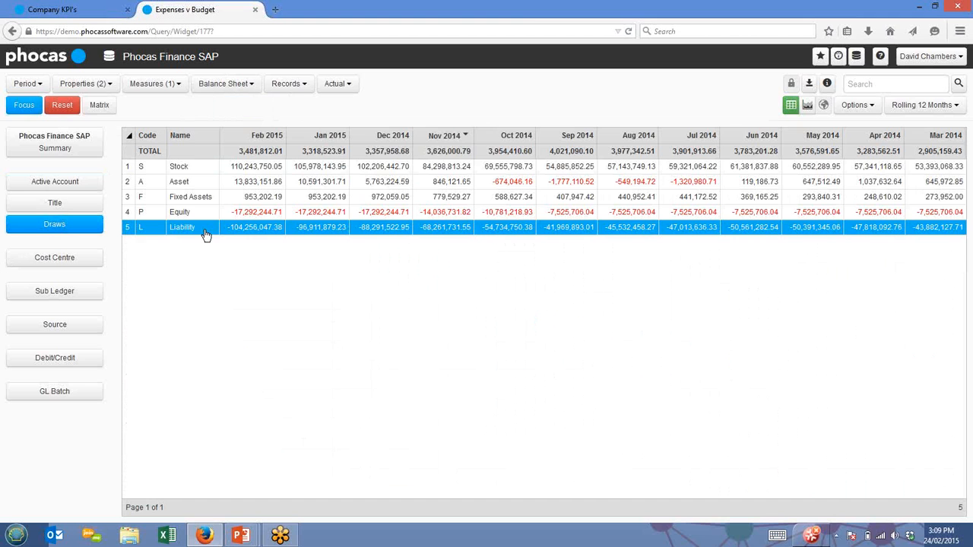
pyautogui.click(55, 205)
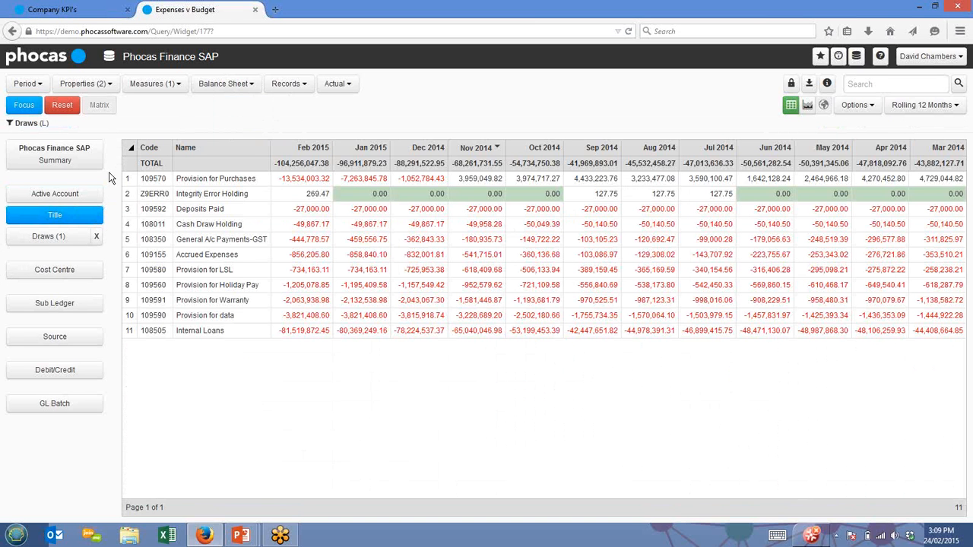
pyautogui.click(214, 292)
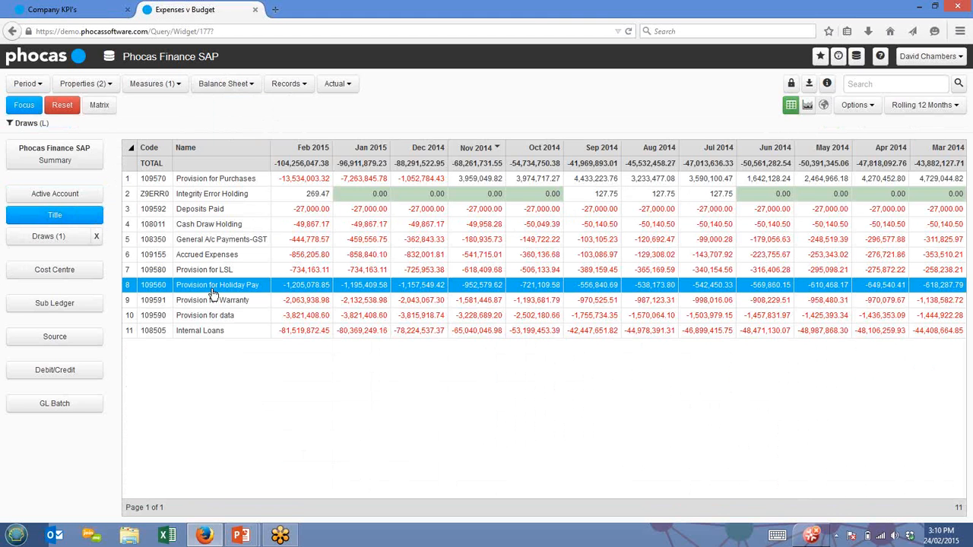
pyautogui.click(66, 271)
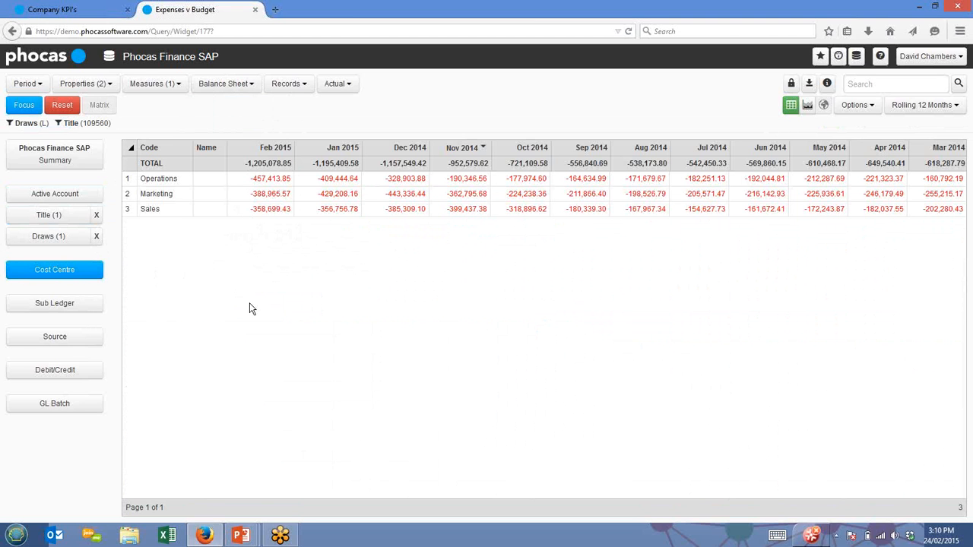
# - Close the finance analysis and open the AR 60 Days + widget from the KPI dashboard for analysis
pyautogui.click(256, 11)
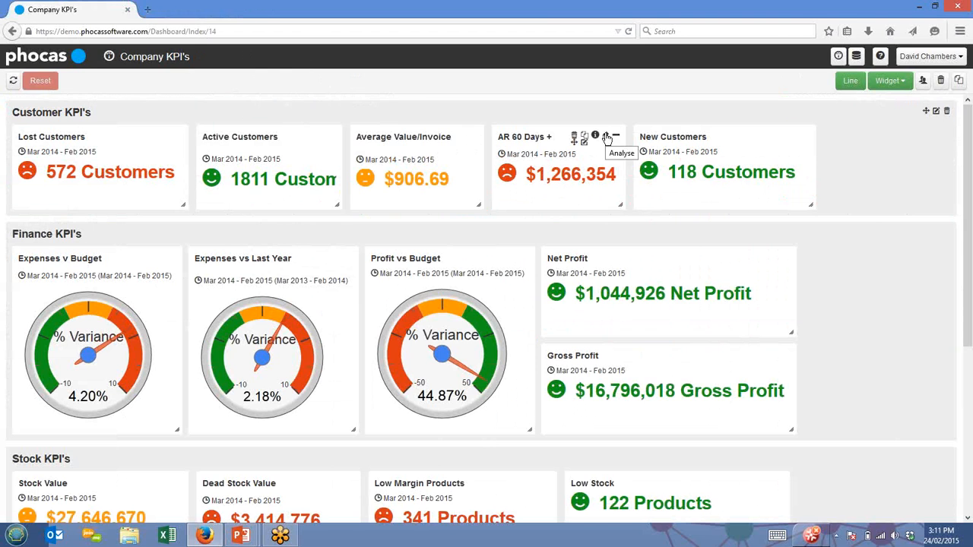
pyautogui.click(606, 135)
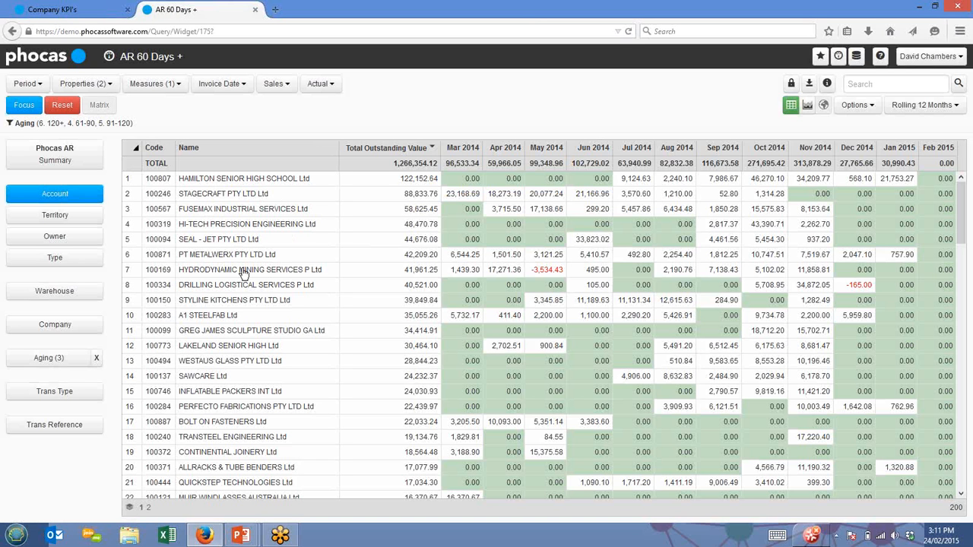
# - Restrict the outstanding receivables to the WA territory and list them by Account
pyautogui.click(68, 219)
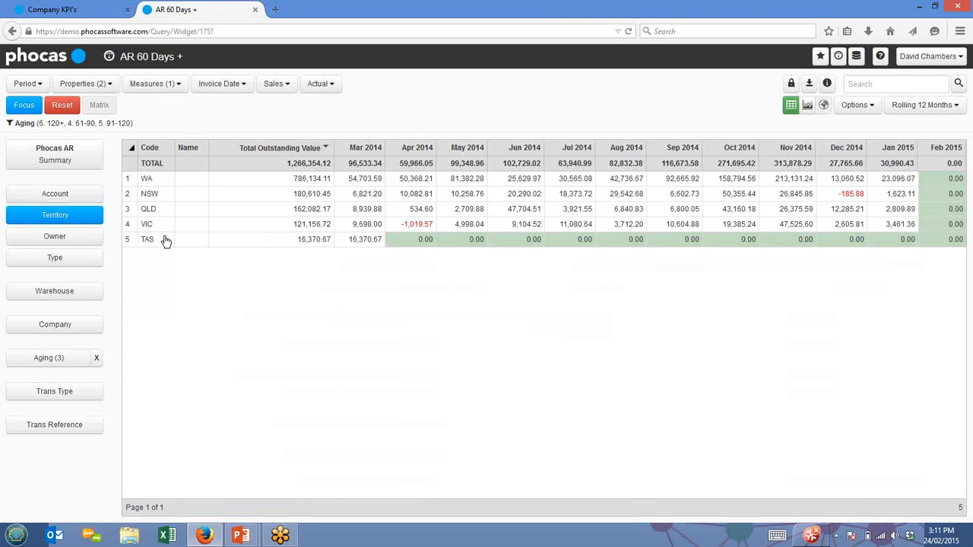
pyautogui.click(162, 183)
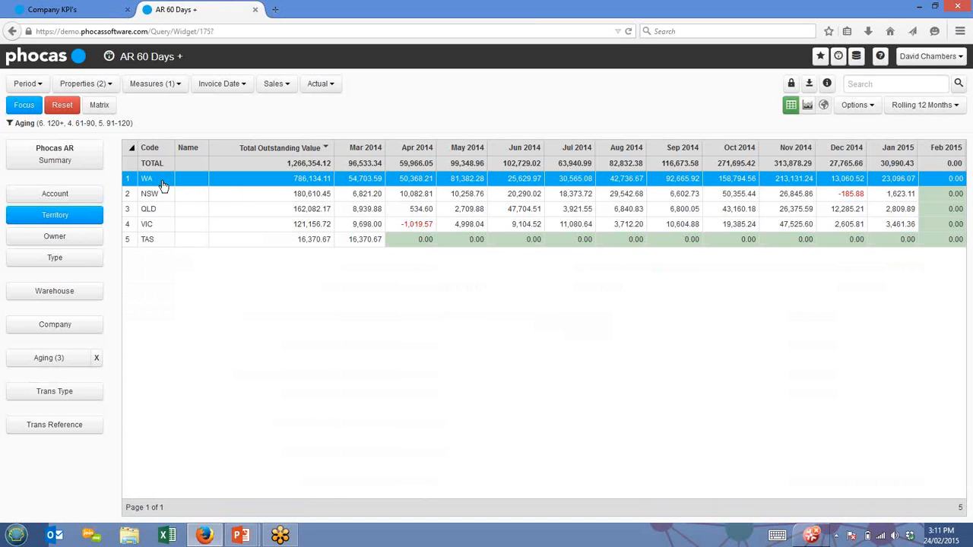
pyautogui.click(65, 198)
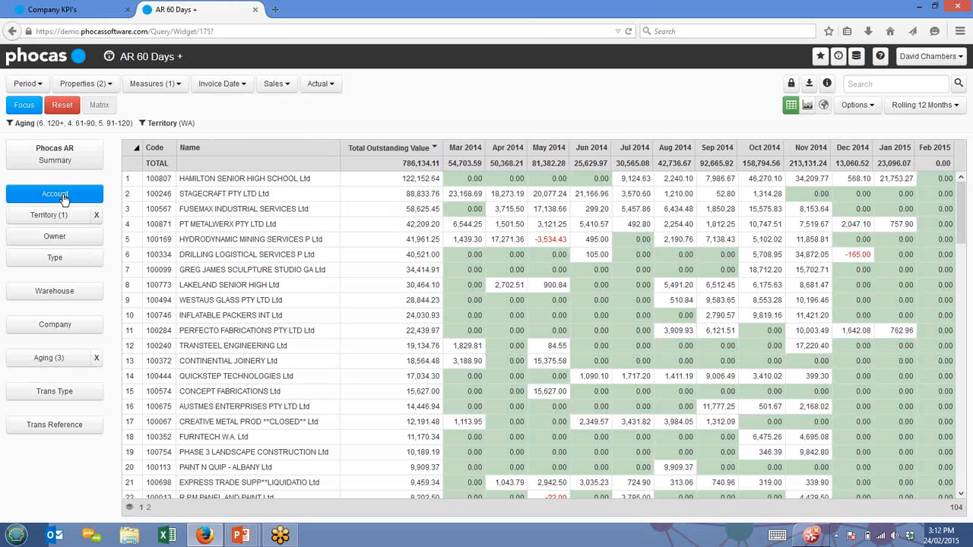
# - Start saving the view as a new favorite named WA Debts with the description "all customer debts > 60 days"
pyautogui.click(820, 57)
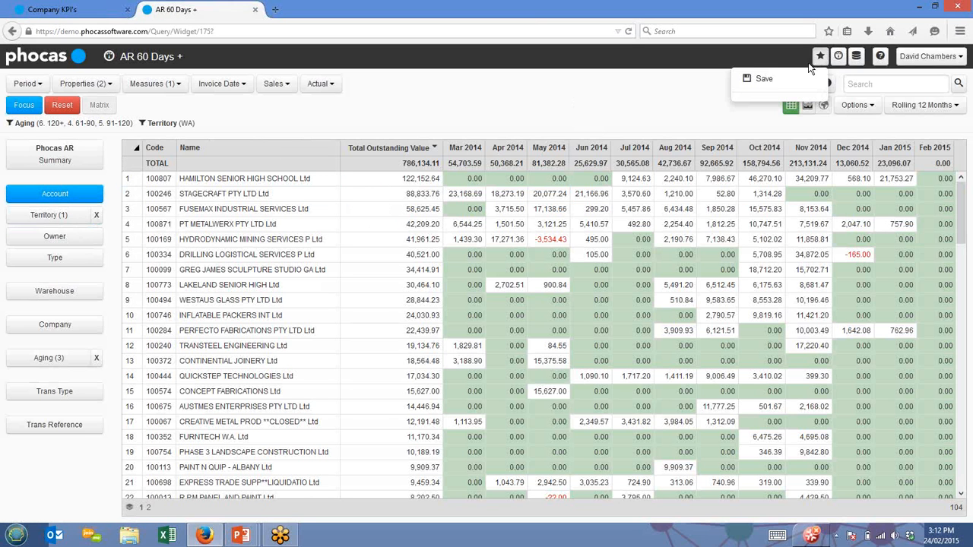
pyautogui.click(764, 79)
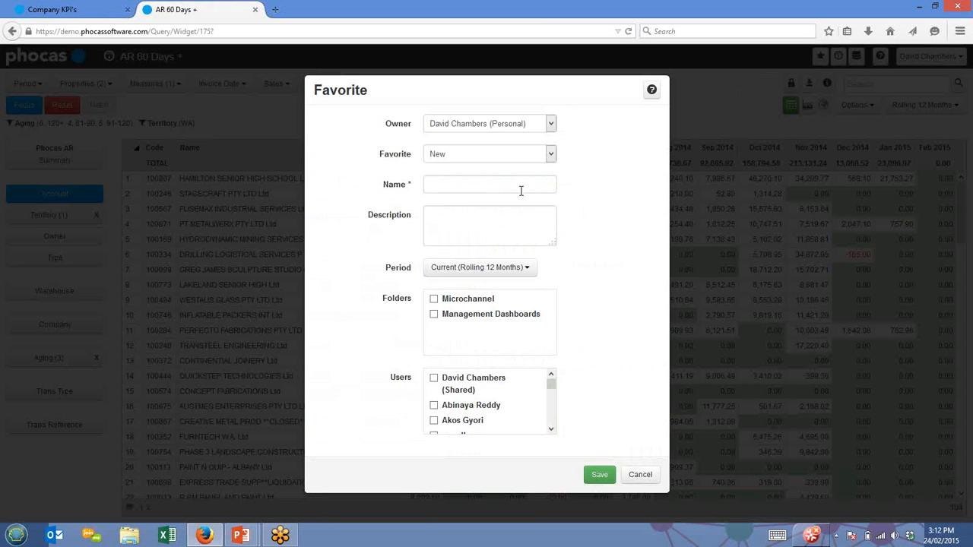
pyautogui.click(520, 190)
pyautogui.write('WA De')
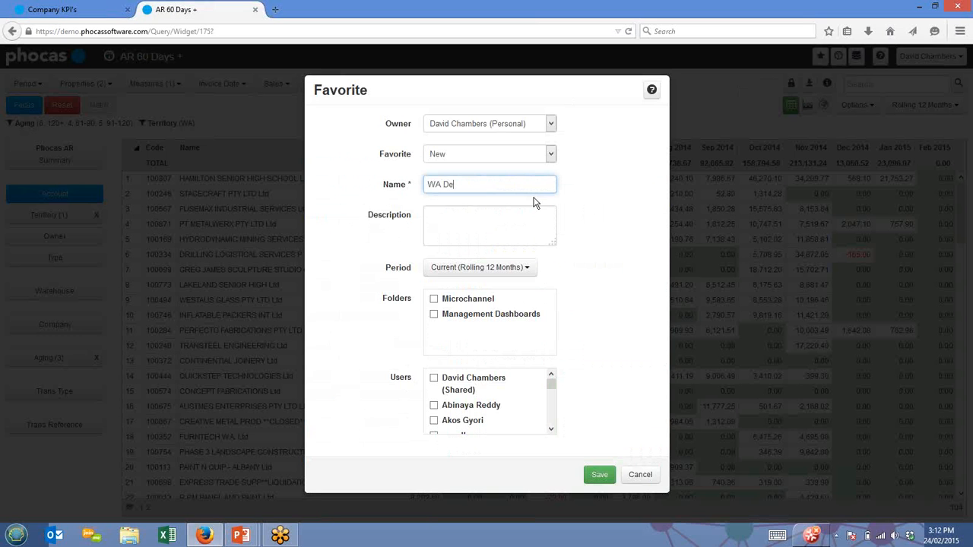
pyautogui.write('bts')
pyautogui.click(472, 220)
pyautogui.write('all customer')
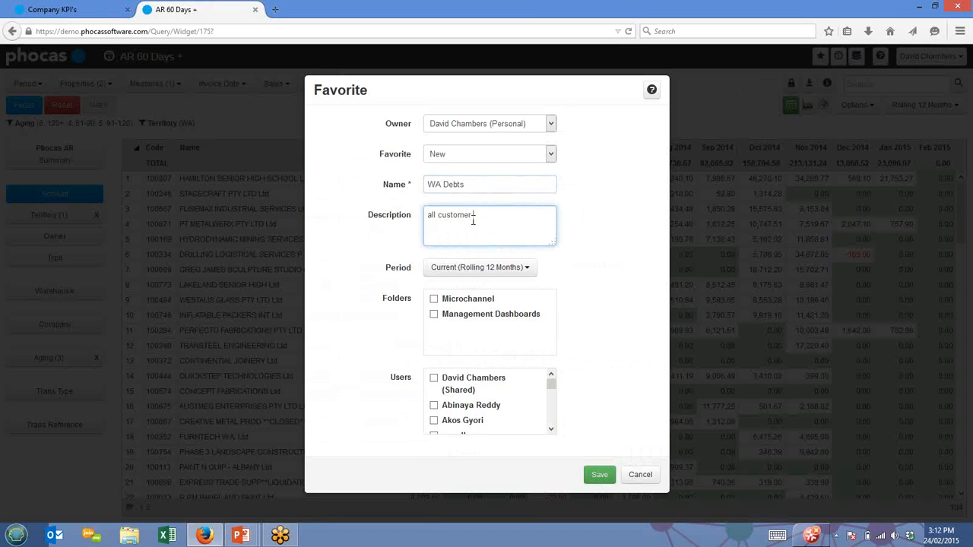
pyautogui.write('s debts > 60 days')
# - Share the WA Debts favorite with the sales rep in the Users list whose name follows Rebecca-to-Rick alphabetical order, and save it
pyautogui.click(550, 430)
pyautogui.click(550, 430)
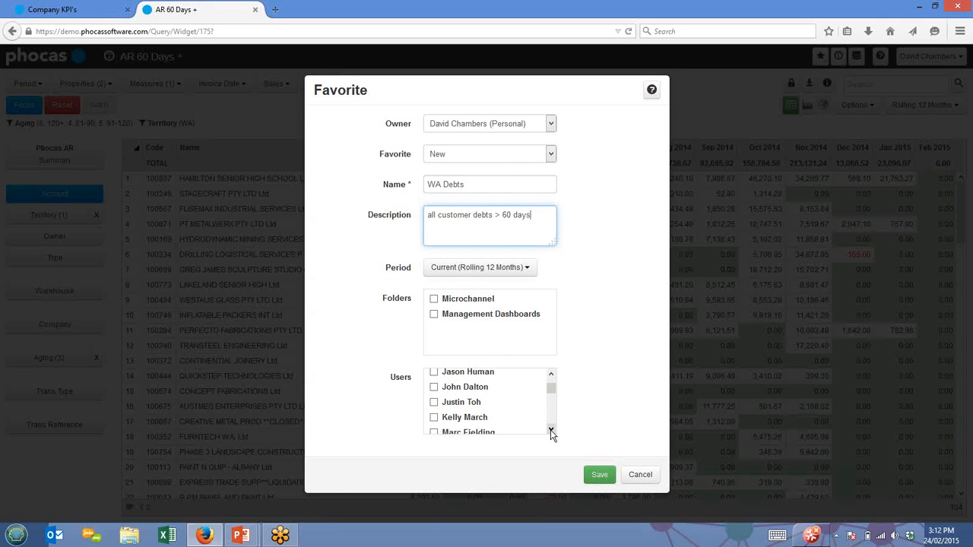
pyautogui.click(550, 430)
pyautogui.click(551, 430)
pyautogui.click(550, 430)
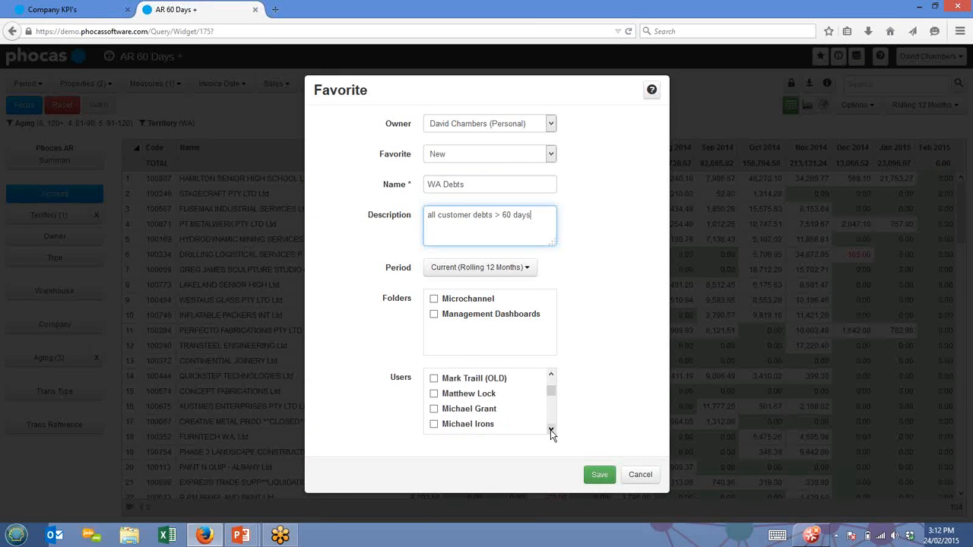
pyautogui.click(551, 430)
pyautogui.click(551, 430)
pyautogui.click(550, 431)
pyautogui.click(550, 430)
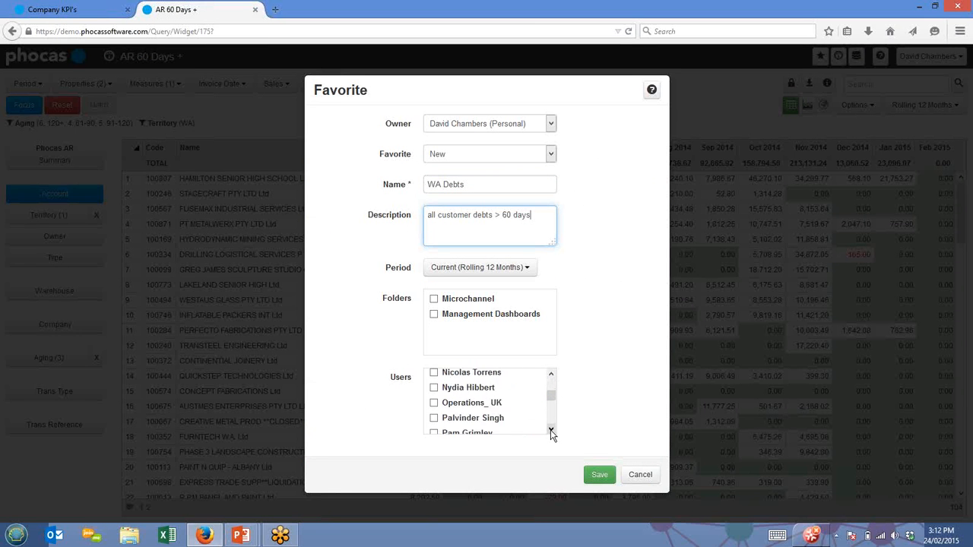
pyautogui.click(550, 430)
pyautogui.click(551, 430)
pyautogui.click(551, 430)
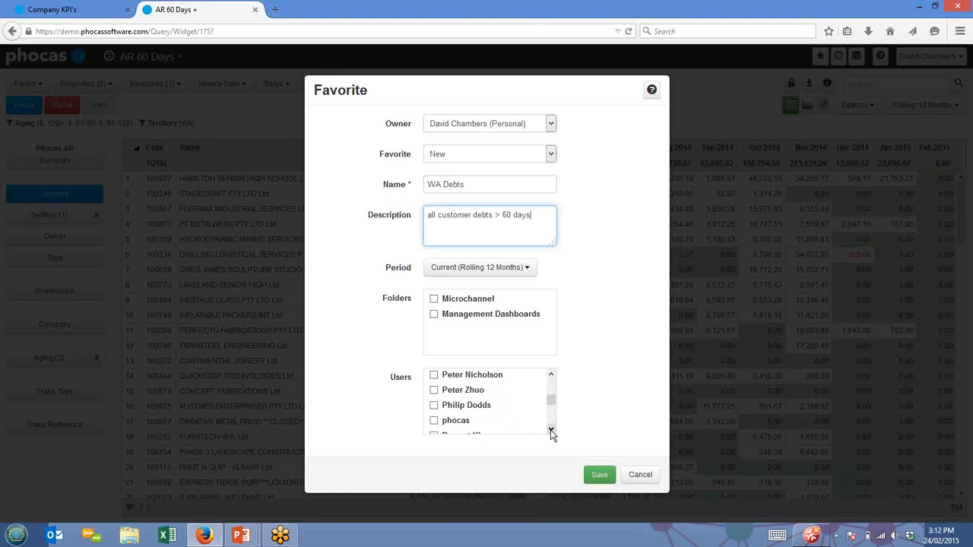
pyautogui.click(550, 430)
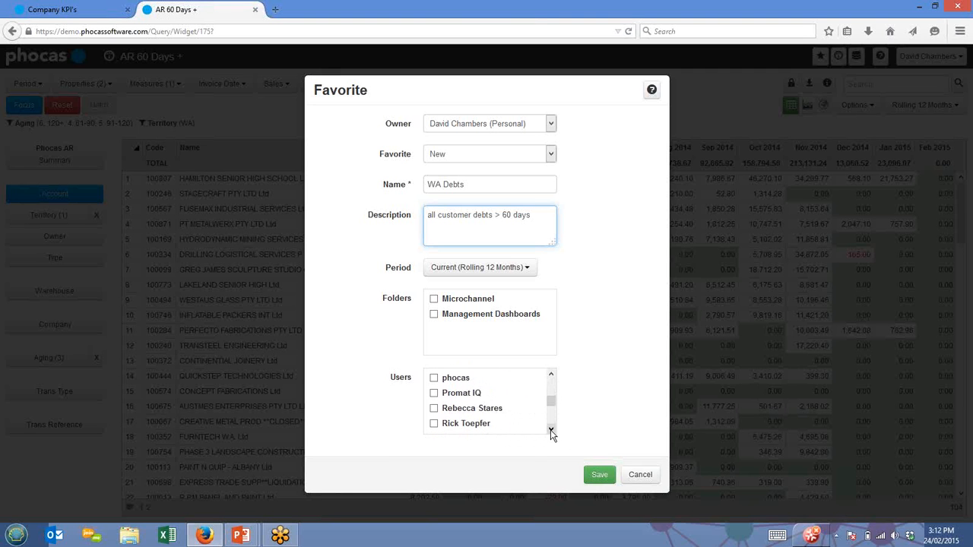
pyautogui.click(434, 424)
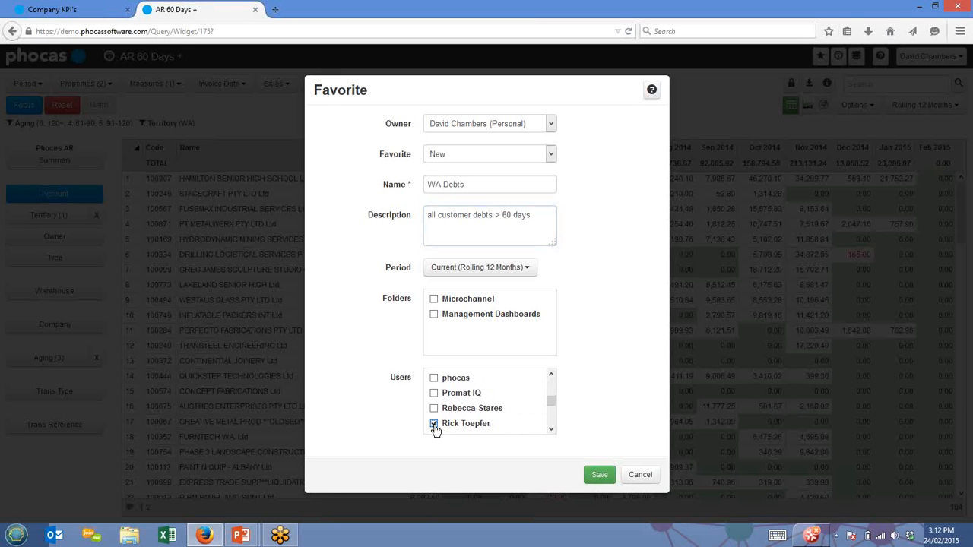
pyautogui.click(601, 477)
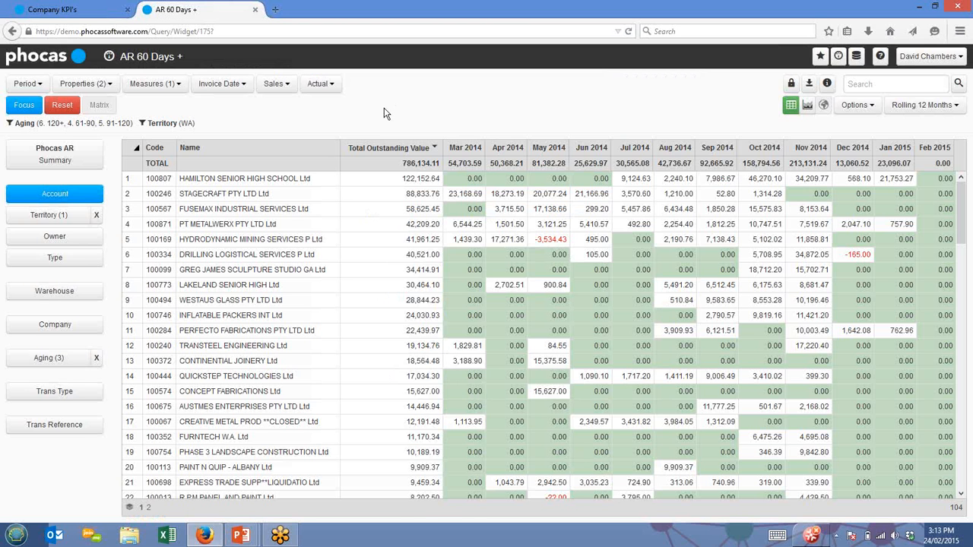
# - Close the receivables analysis and open the Lost Customers widget from the Company KPI's dashboard for analysis
pyautogui.click(255, 9)
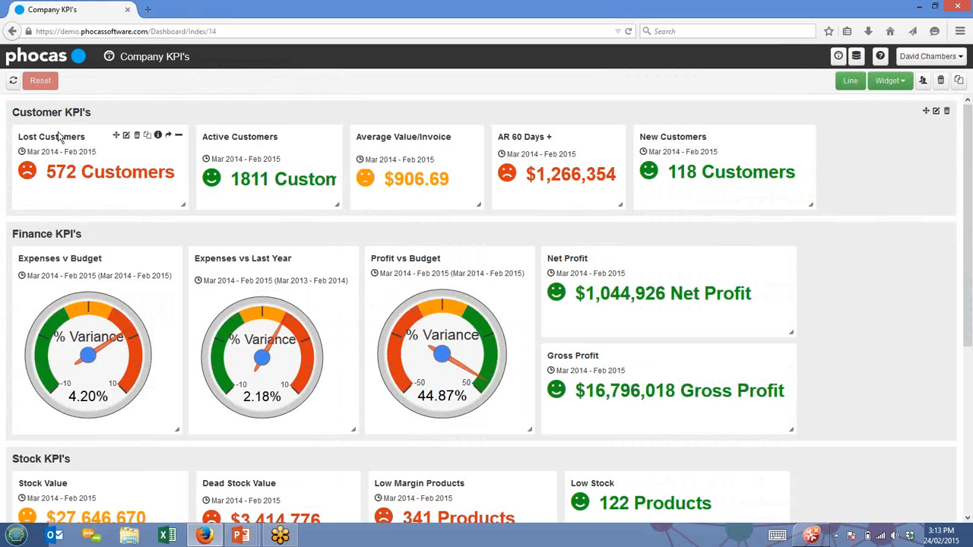
pyautogui.moveTo(437, 152)
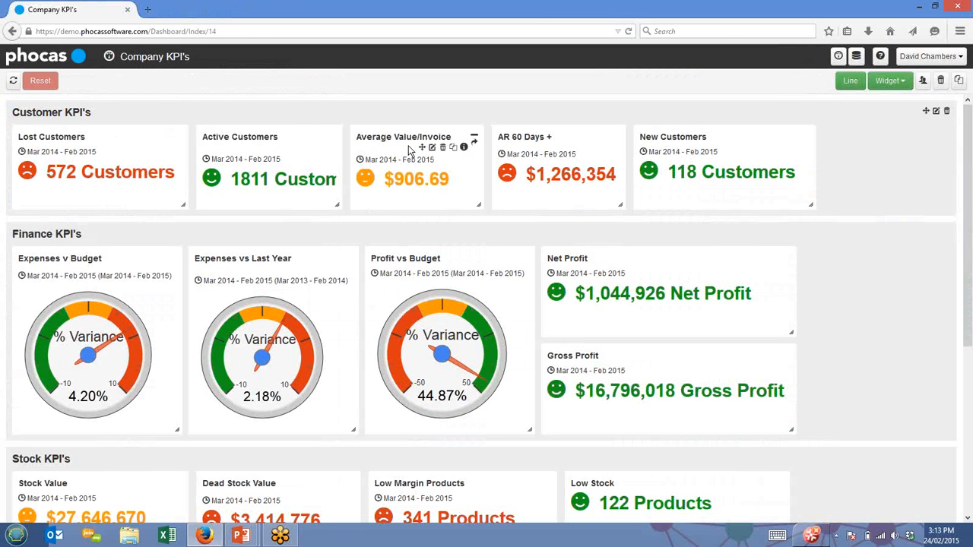
pyautogui.moveTo(596, 160)
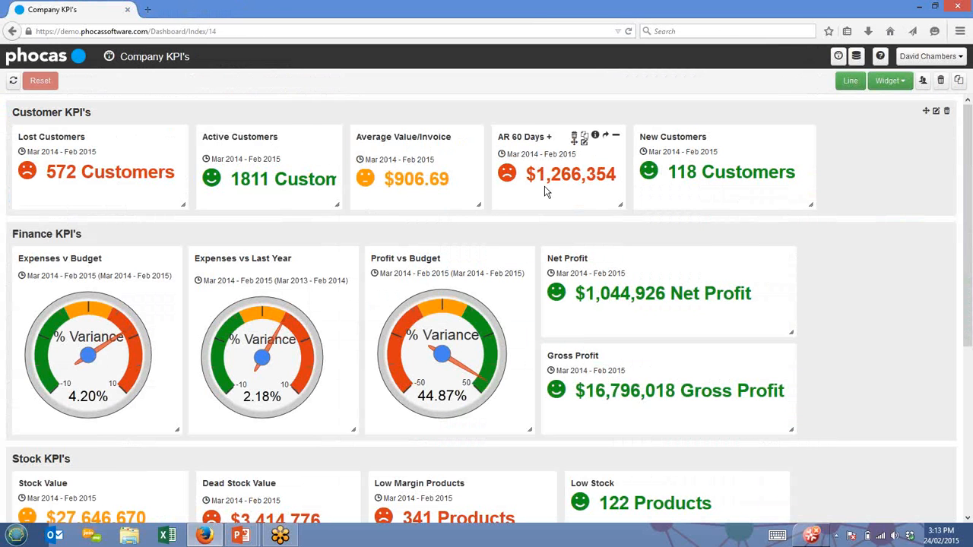
pyautogui.moveTo(686, 183)
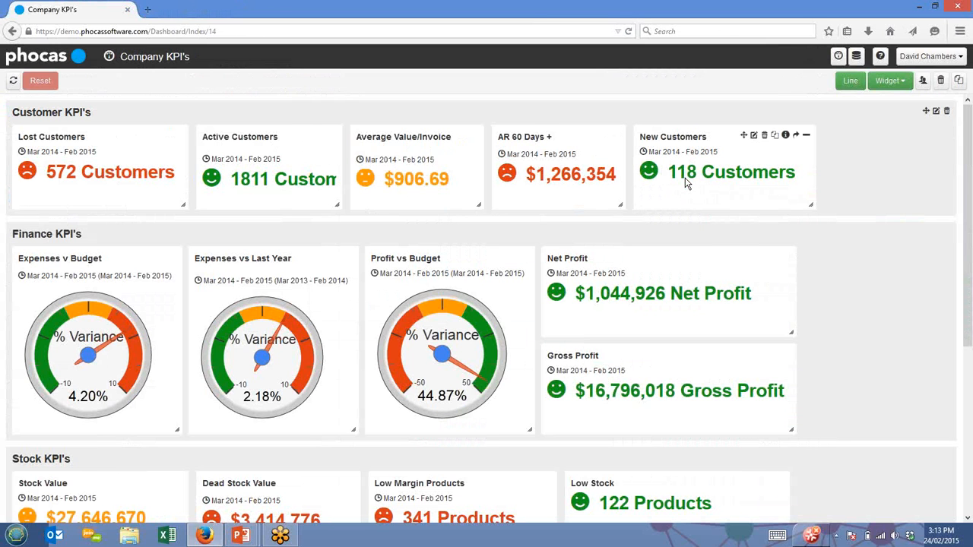
pyautogui.moveTo(74, 165)
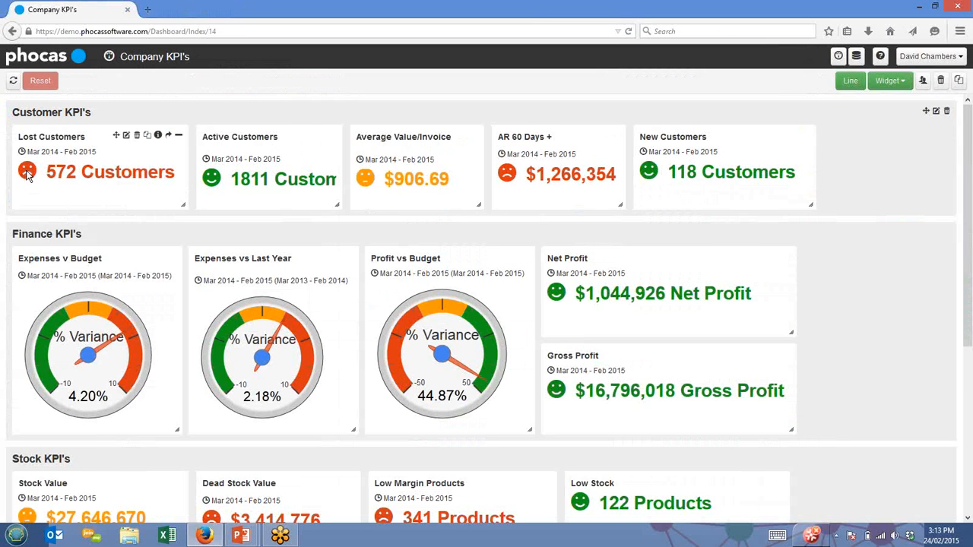
pyautogui.click(169, 137)
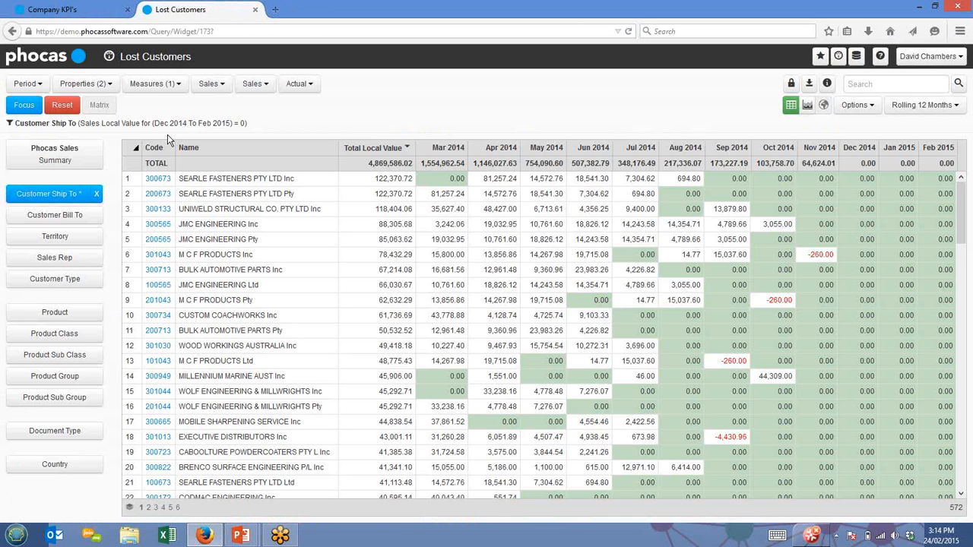
# - Restrict the lost customers to Country AUS and the sales rep with the highest total value, and list them by Customer Ship To
pyautogui.click(47, 468)
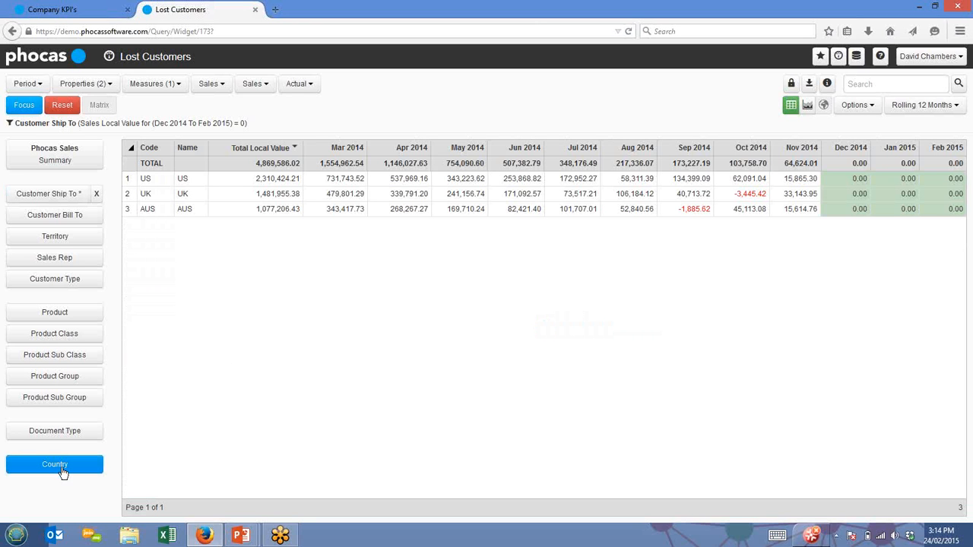
pyautogui.click(185, 210)
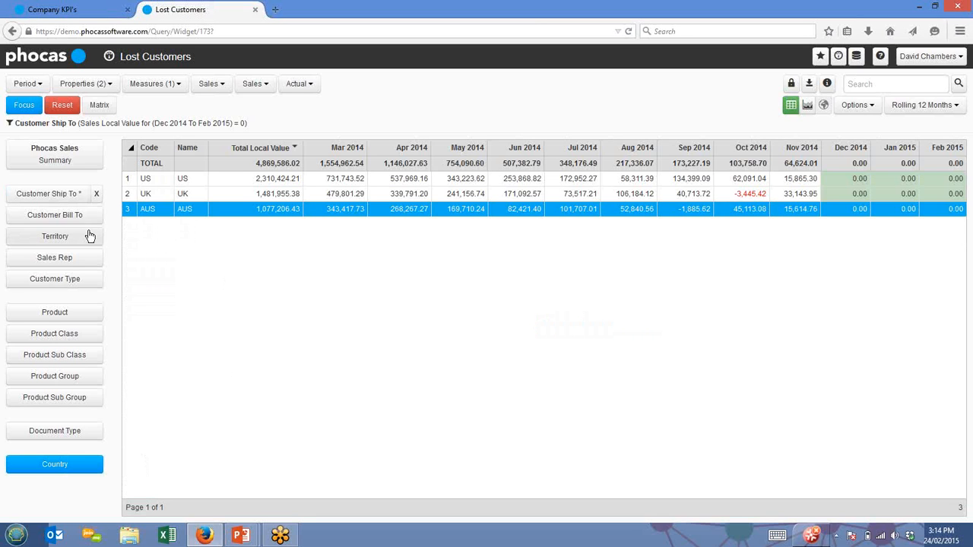
pyautogui.click(53, 258)
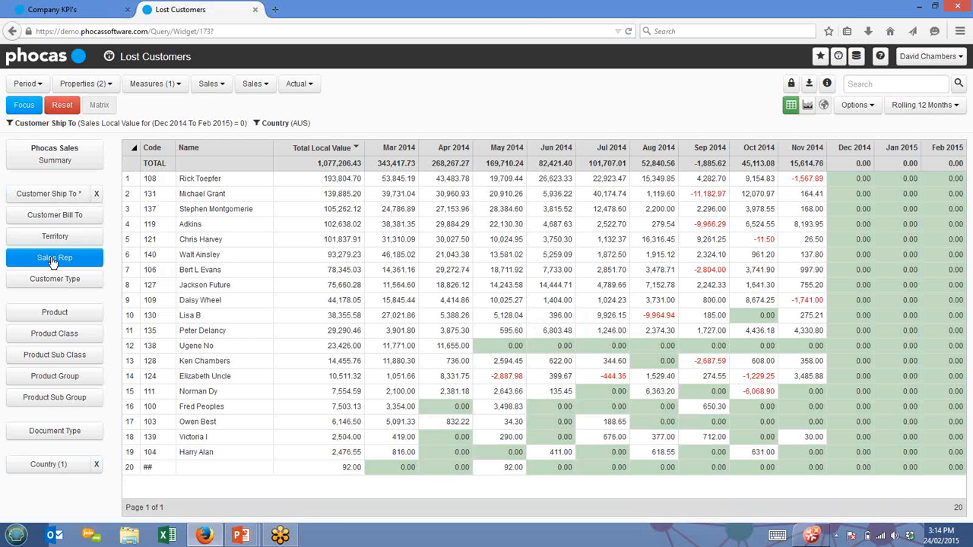
pyautogui.click(181, 183)
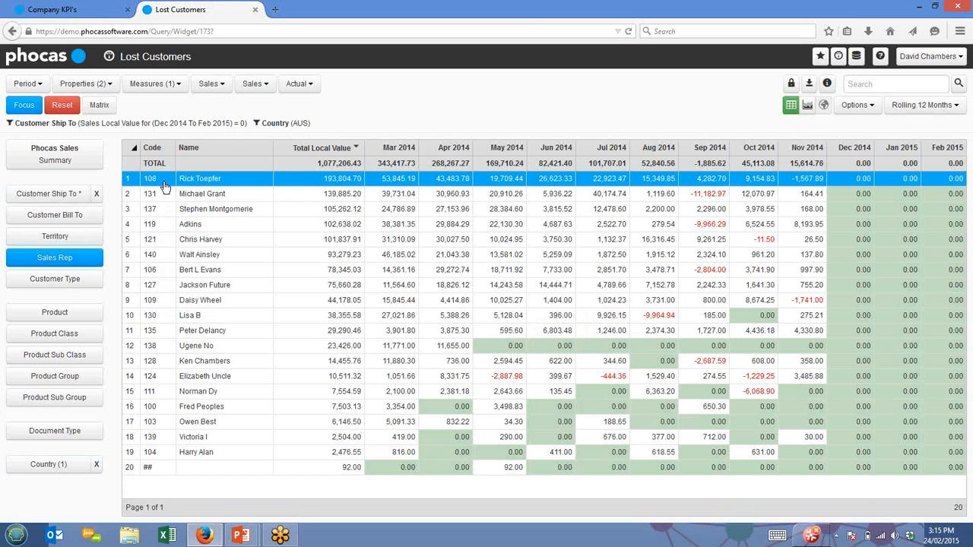
pyautogui.click(63, 195)
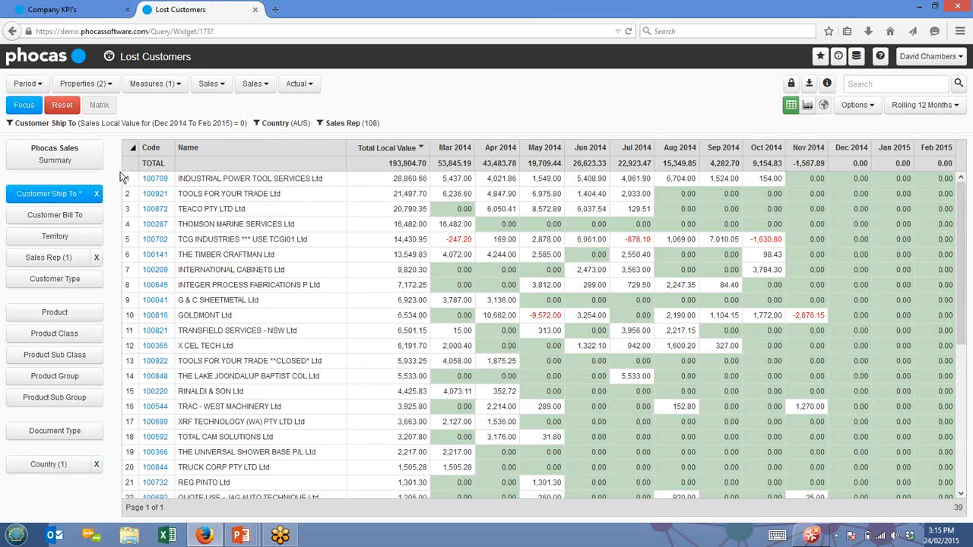
pyautogui.click(807, 87)
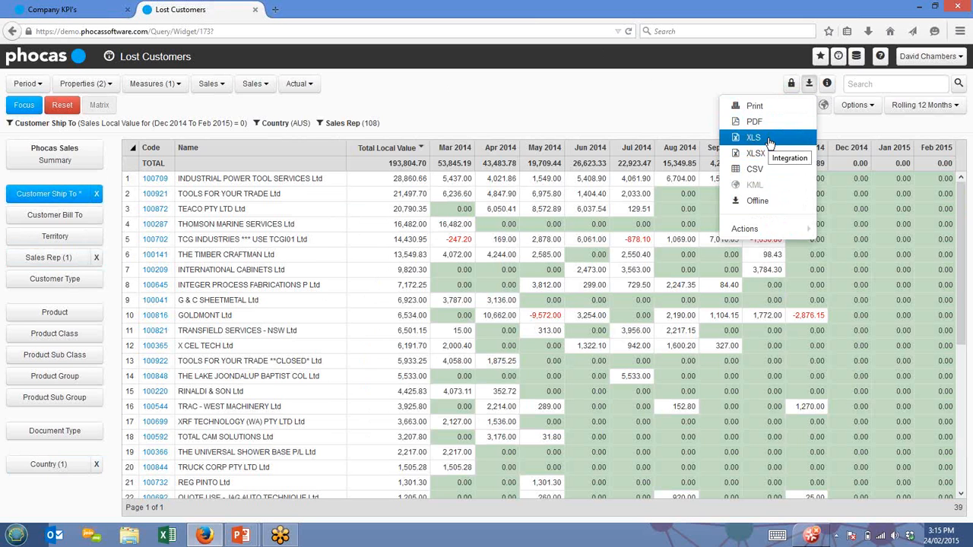
pyautogui.click(675, 109)
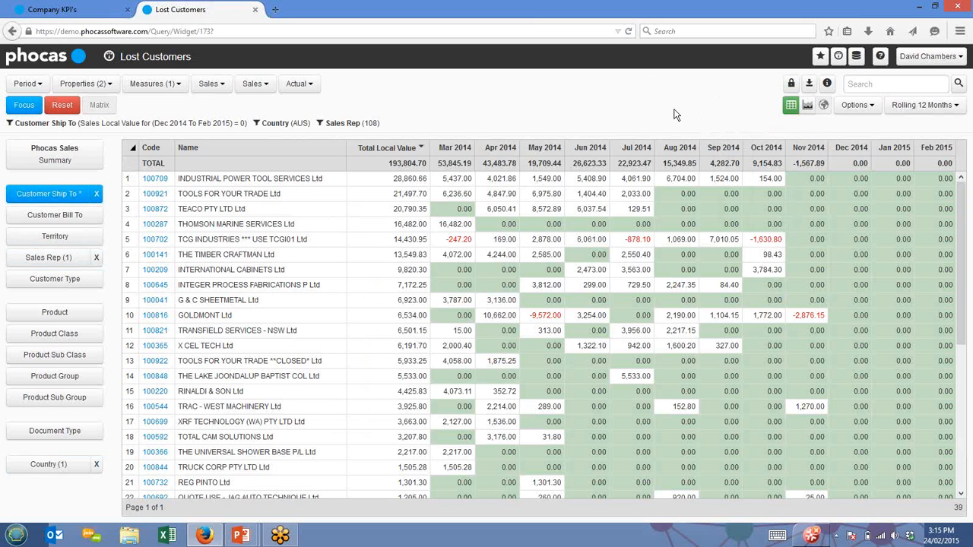
pyautogui.click(820, 58)
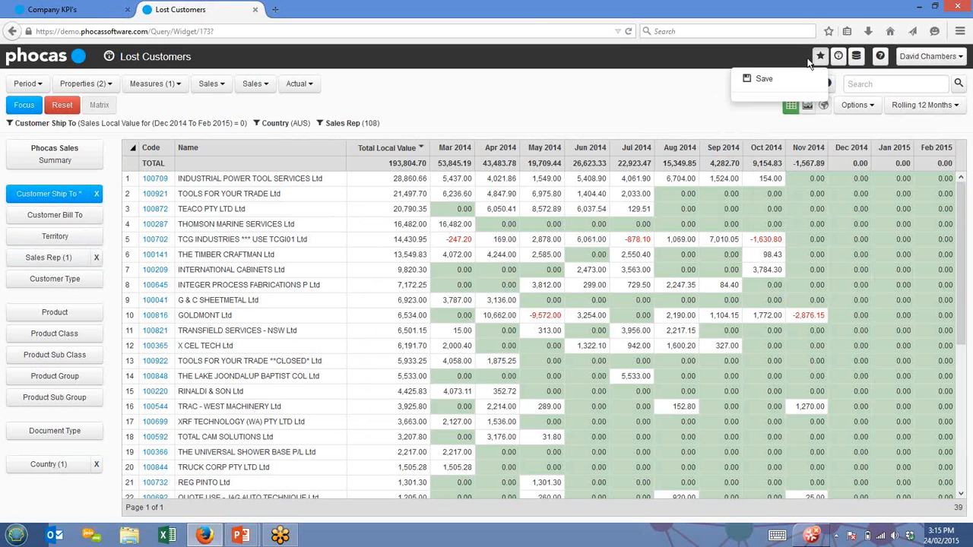
pyautogui.click(573, 95)
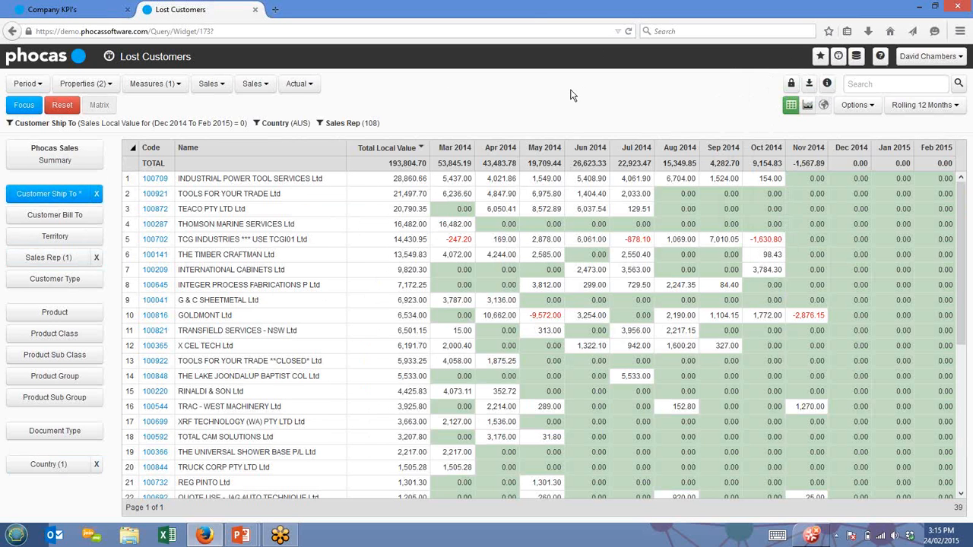
# - Reset the analysis to all Phocas Sales customers and replace the Local Value measure with Local Profit
pyautogui.click(64, 107)
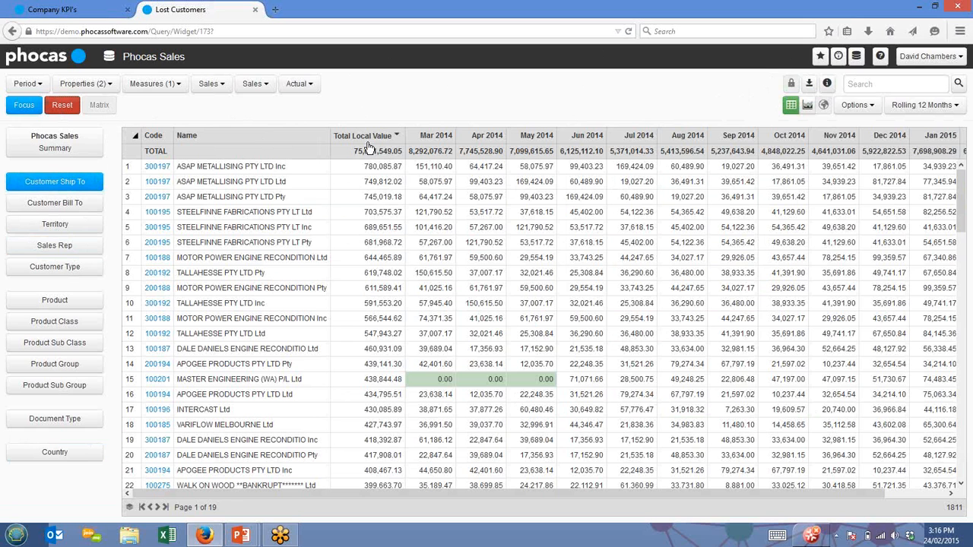
pyautogui.click(170, 90)
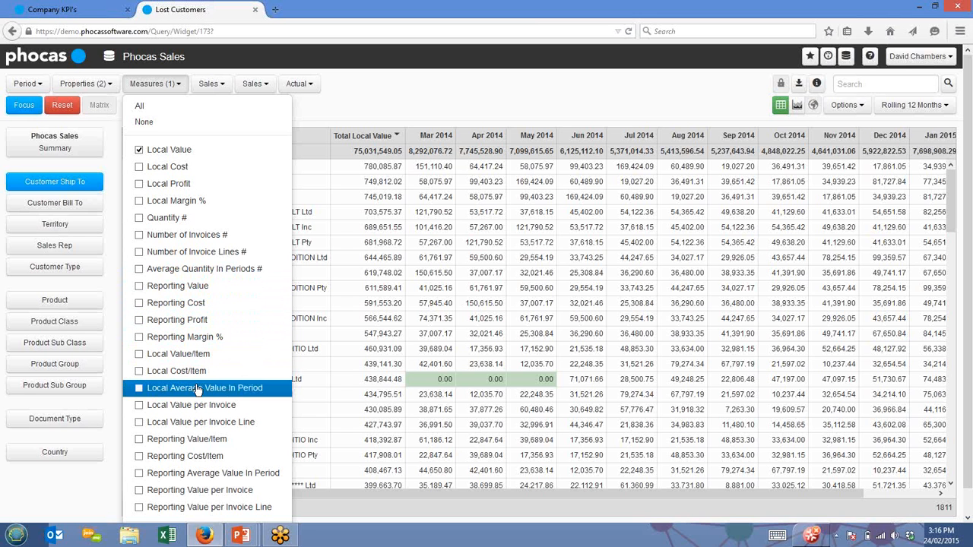
pyautogui.scroll(-1, 192, 403)
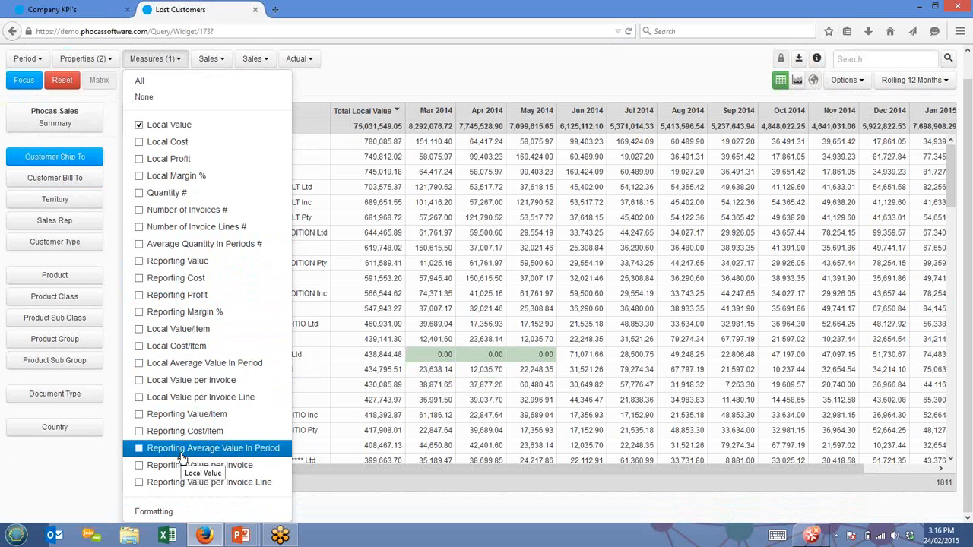
pyautogui.click(175, 161)
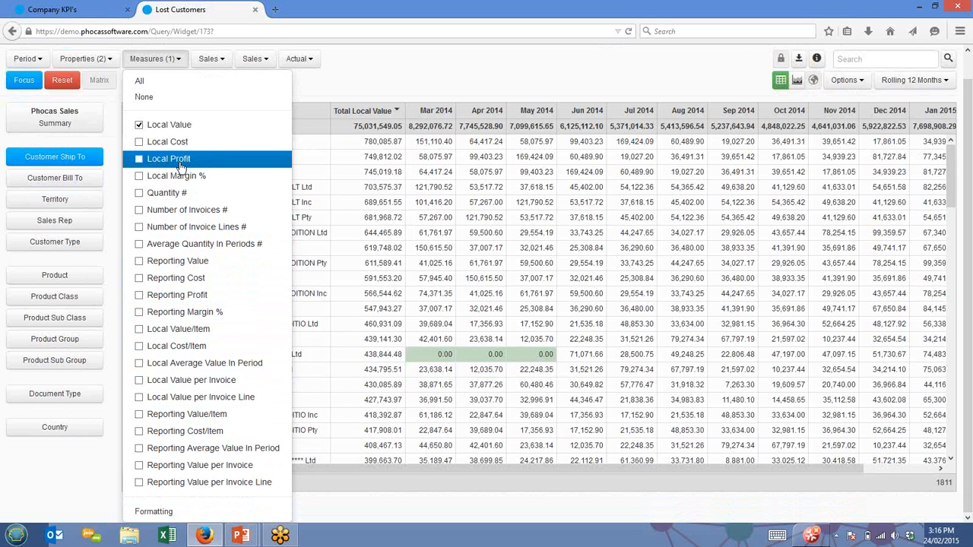
pyautogui.click(170, 126)
pyautogui.click(170, 165)
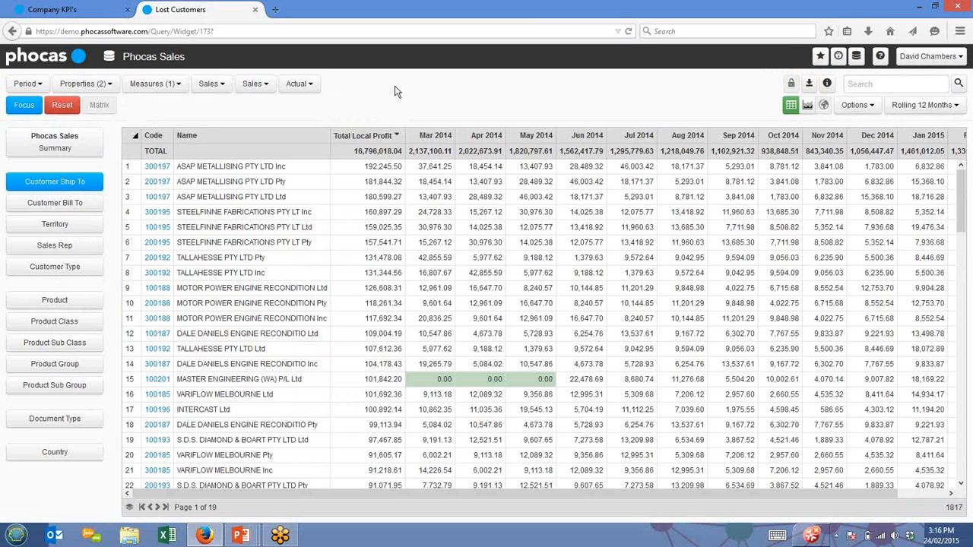
# - Change the period of the customer profit listing from Rolling 12 Months to Financial YTD
pyautogui.click(919, 110)
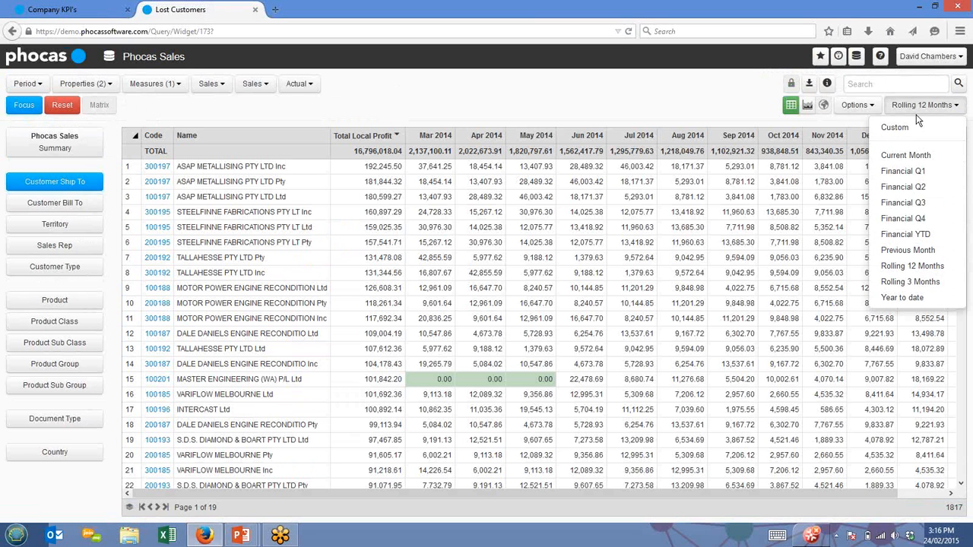
pyautogui.click(906, 239)
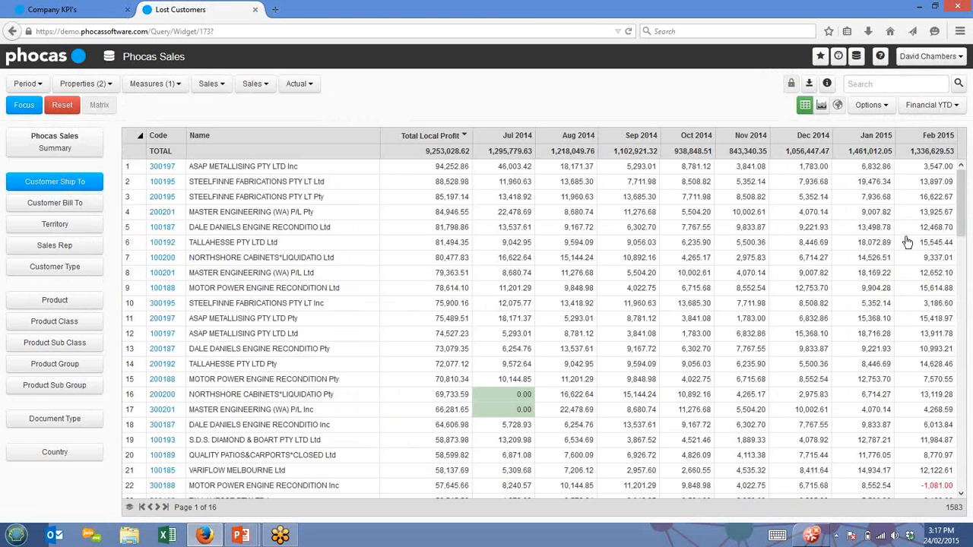
pyautogui.click(240, 172)
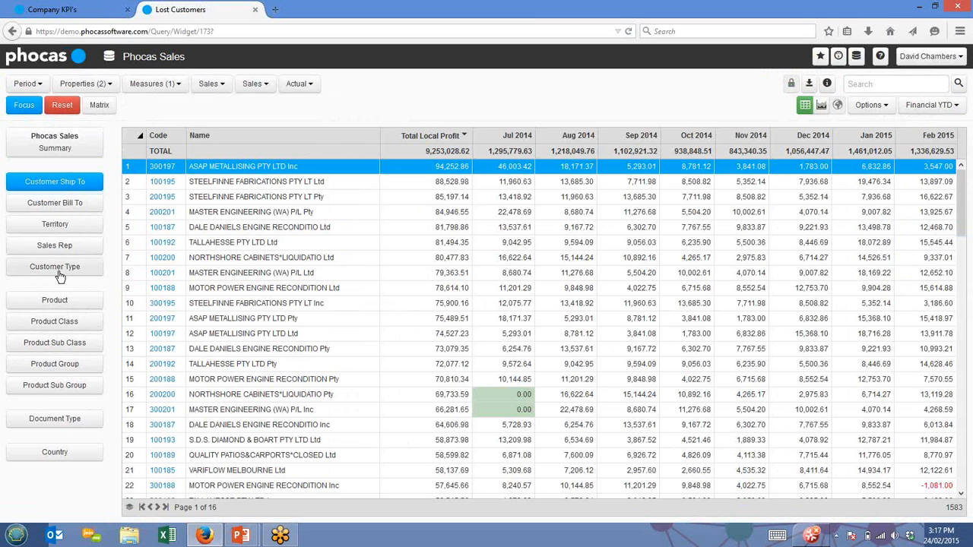
pyautogui.click(262, 172)
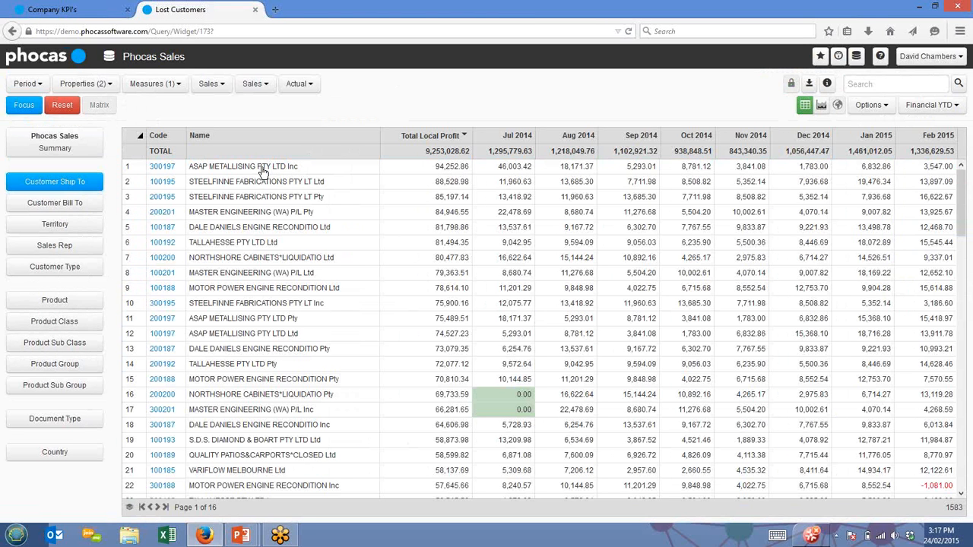
# - Open the Customer Score Card for ASAP METALLISING PTY LTD Inc and review its product mix and top products sections
pyautogui.click(167, 168)
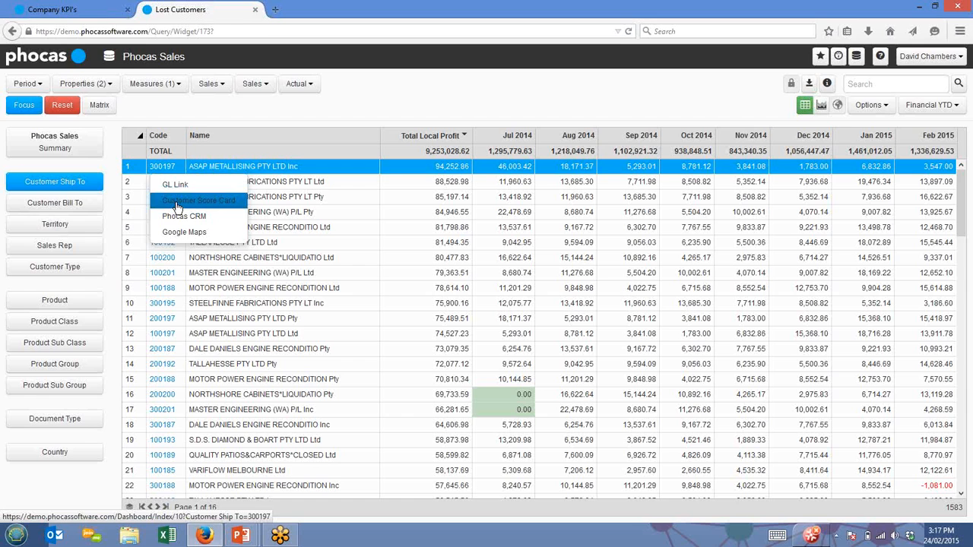
pyautogui.click(176, 203)
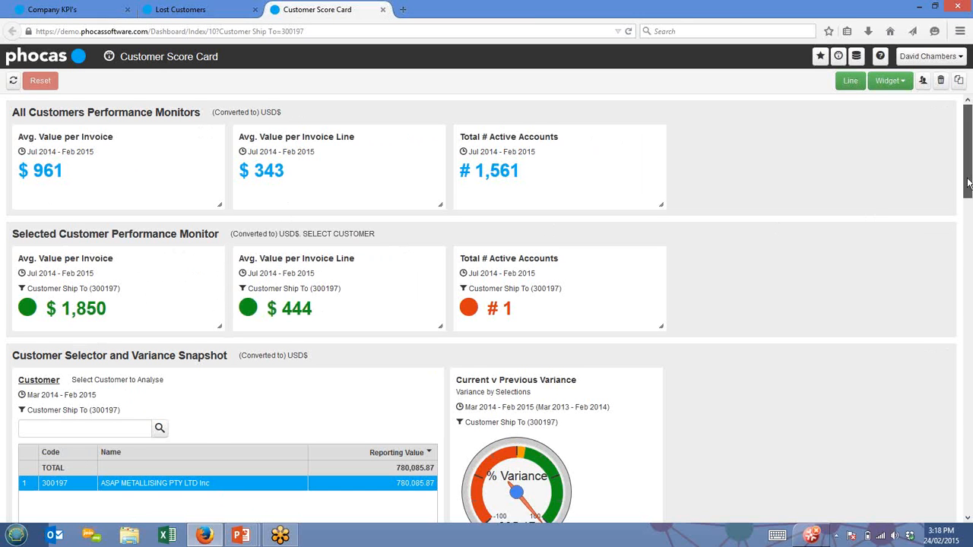
pyautogui.moveTo(967, 182); pyautogui.dragTo(969, 299)
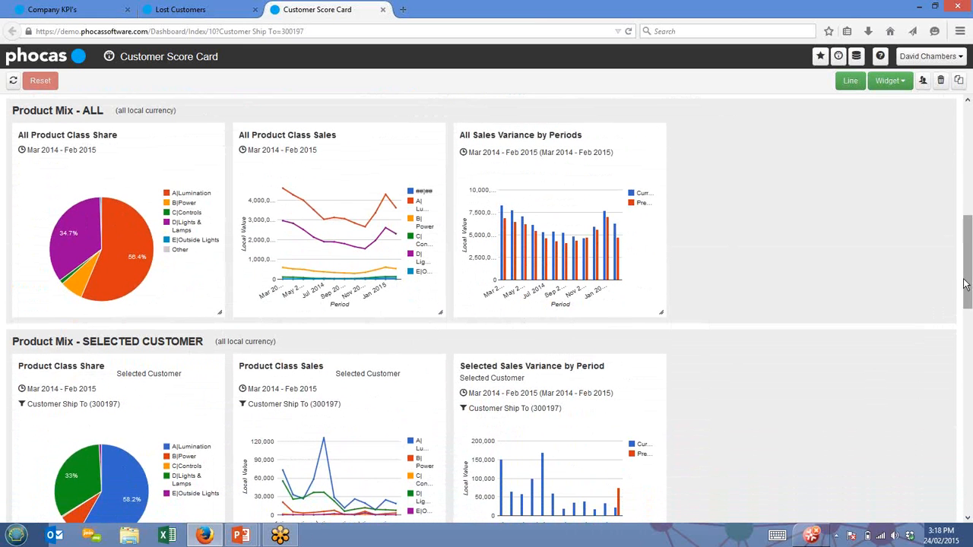
pyautogui.moveTo(965, 284); pyautogui.dragTo(967, 337)
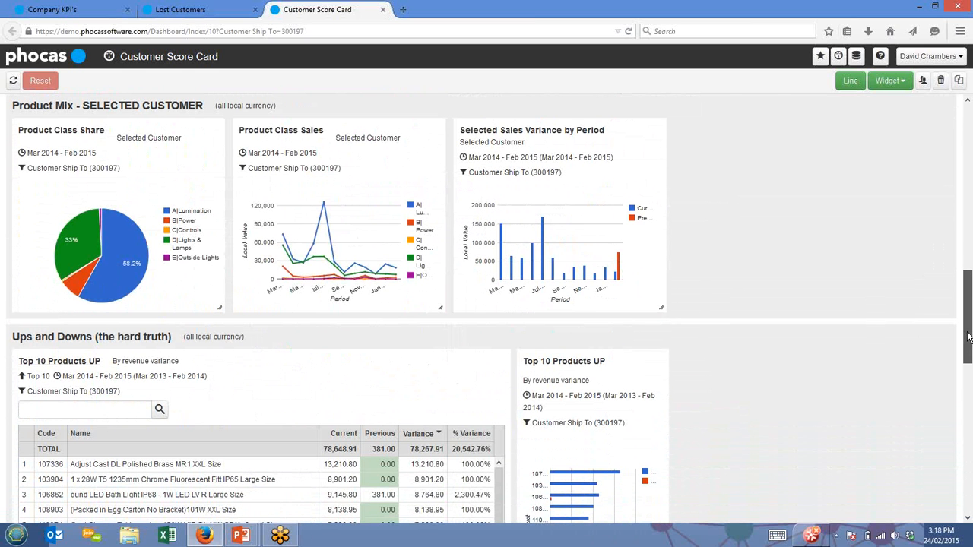
# - Review the top 10 products up and bottom 10 products down on the Customer Score Card and close it
pyautogui.moveTo(968, 337); pyautogui.dragTo(968, 376)
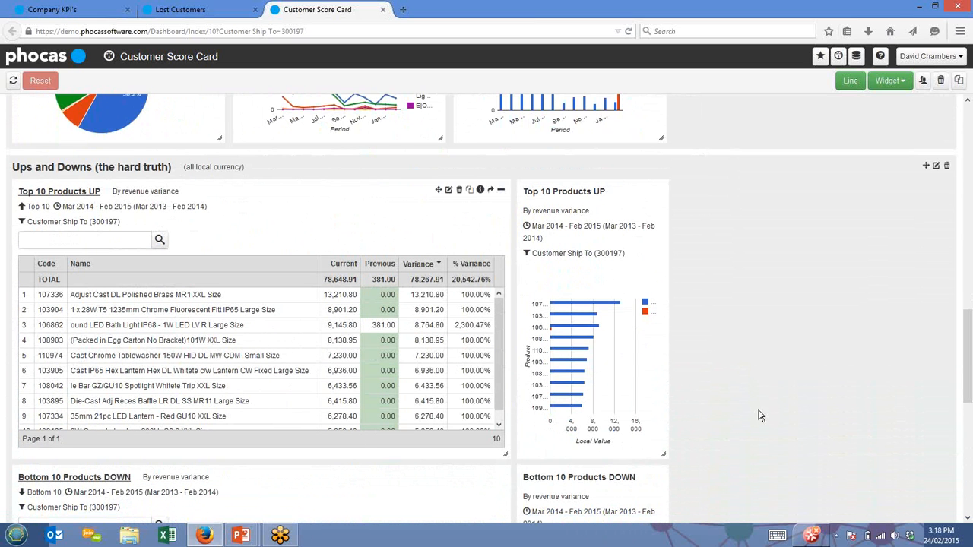
pyautogui.moveTo(967, 357); pyautogui.dragTo(968, 427)
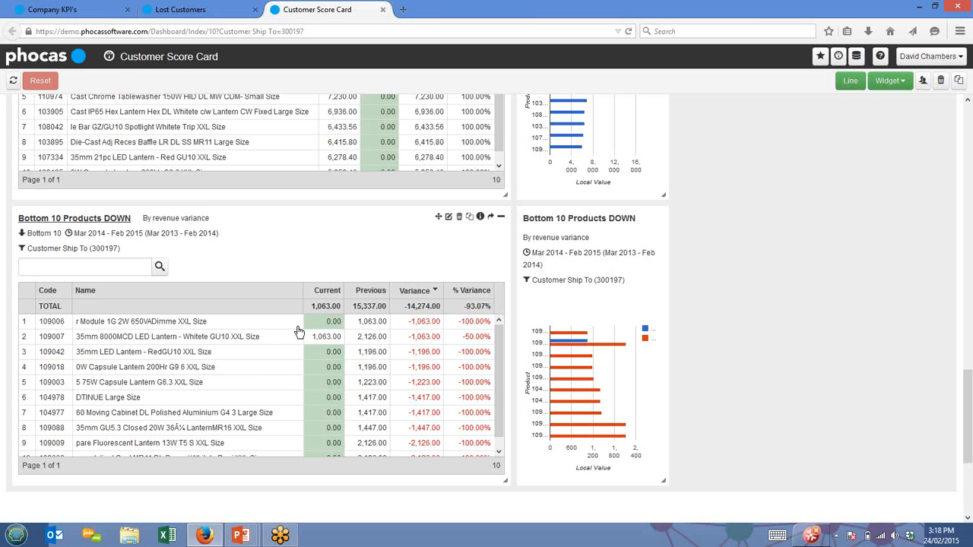
pyautogui.click(383, 10)
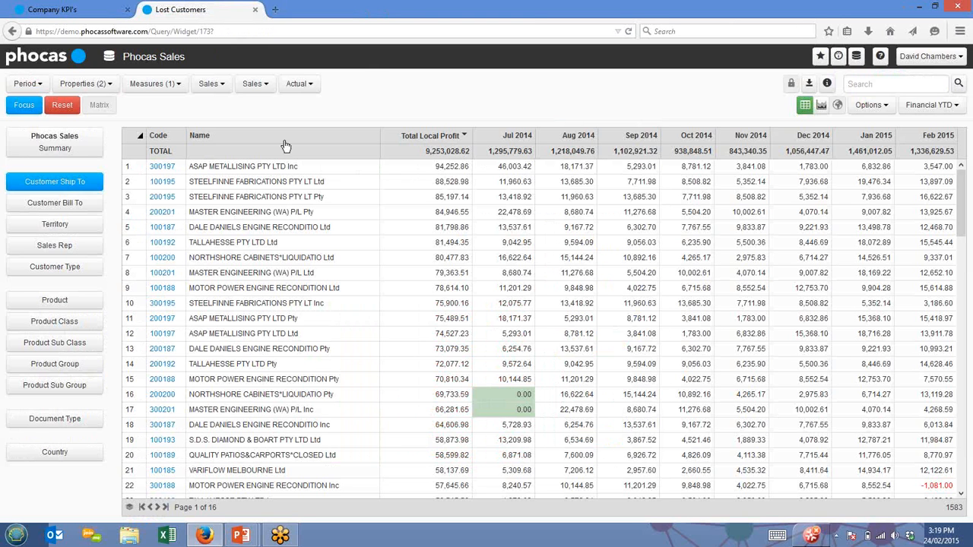
# - Build a matrix comparing the LED and Transformers product sub classes, and list it by Customer Ship To
pyautogui.click(36, 349)
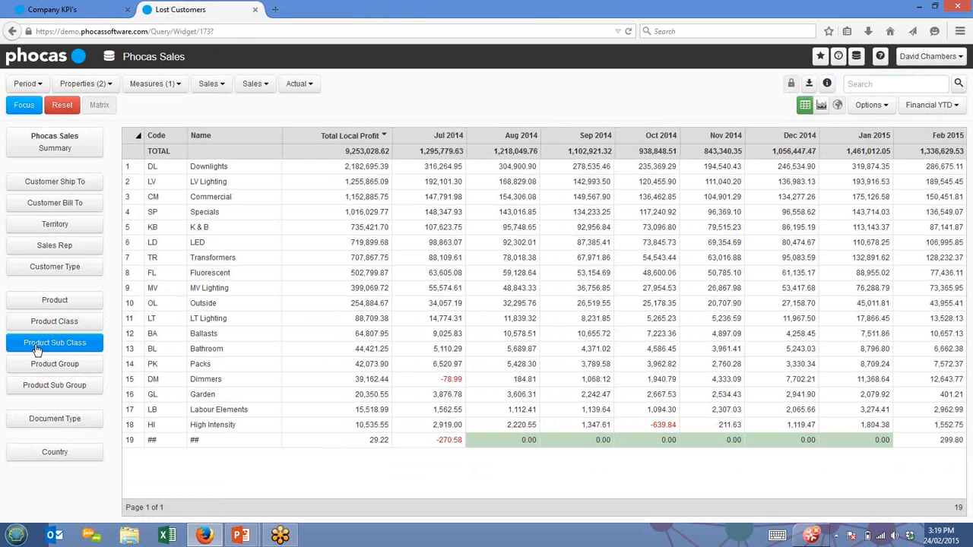
pyautogui.click(222, 247)
pyautogui.keyDown('ctrl'); pyautogui.click(217, 260); pyautogui.keyUp('ctrl')
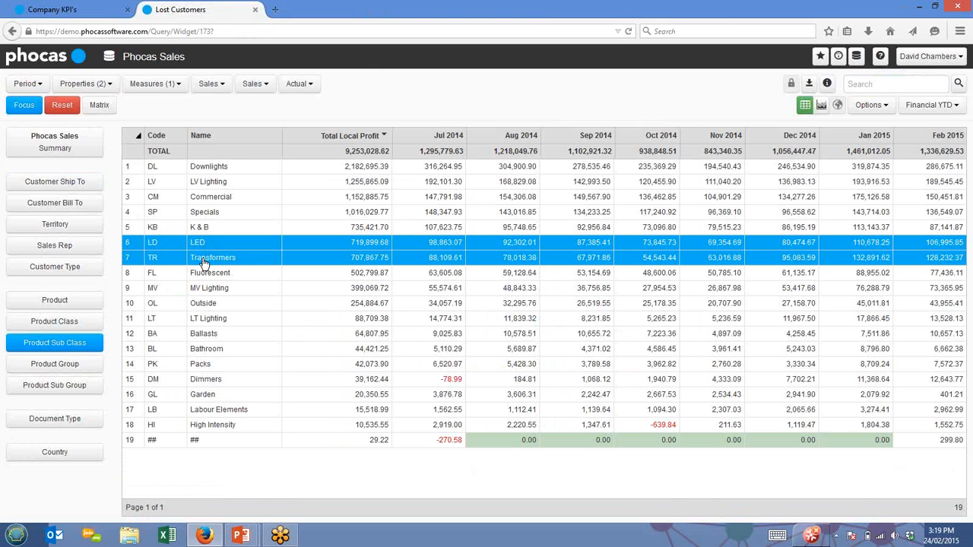
pyautogui.click(100, 105)
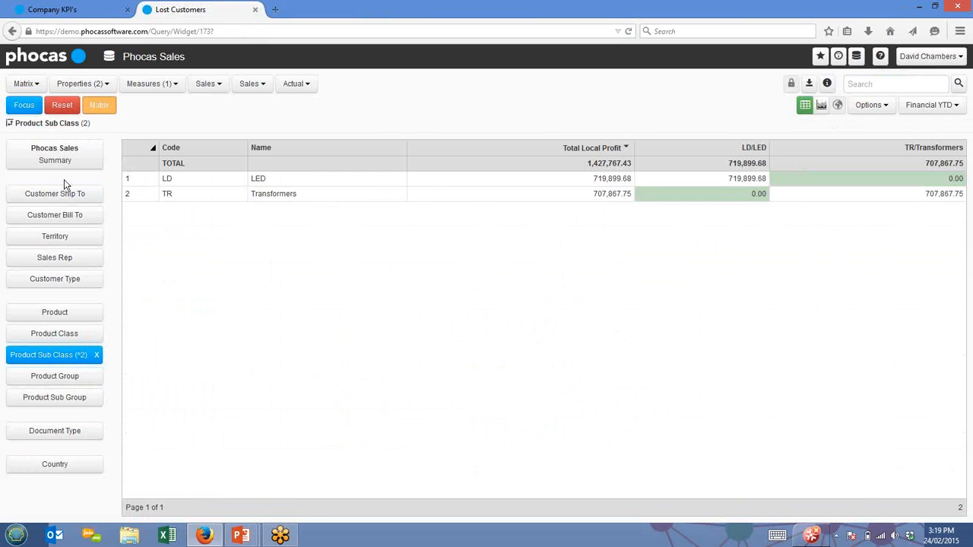
pyautogui.click(47, 196)
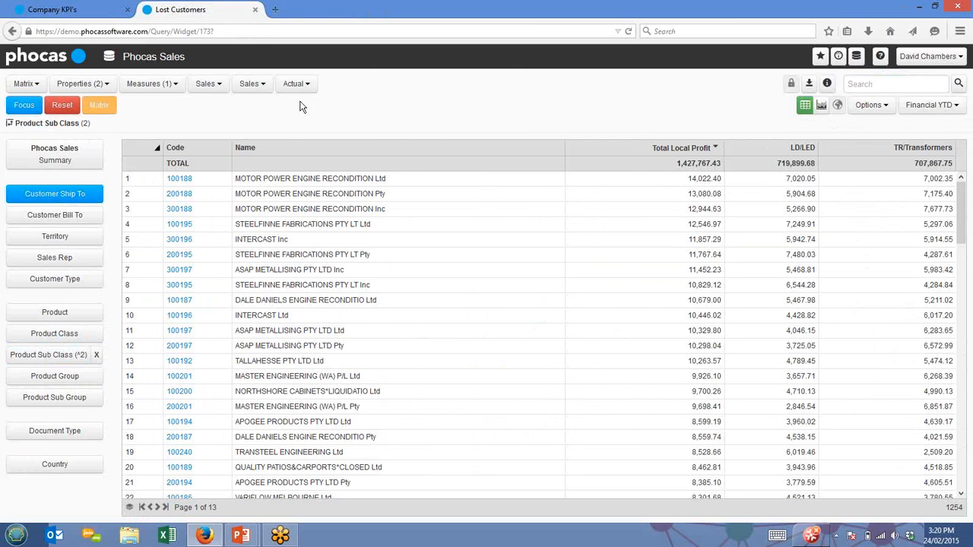
# - Replace the Local Profit measure with Quantity # in the customer matrix
pyautogui.click(174, 91)
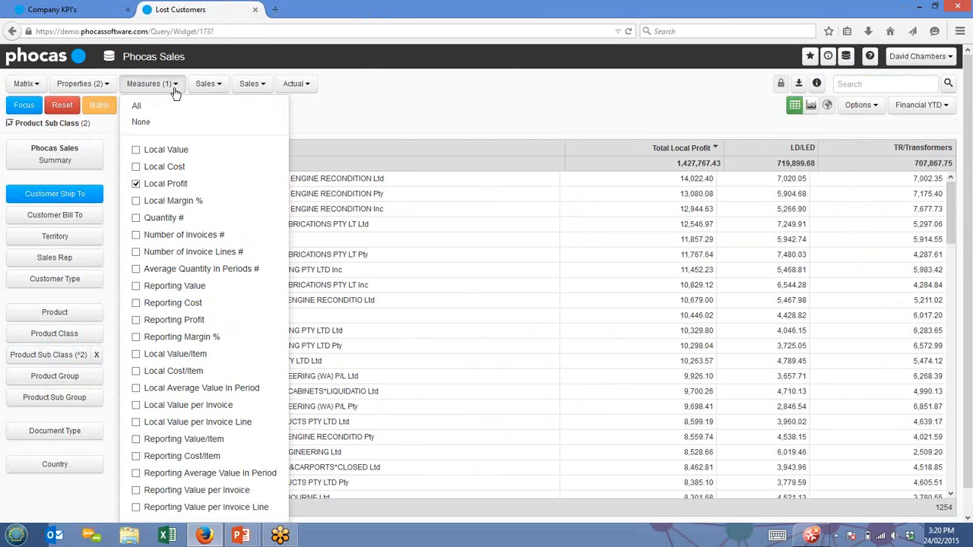
pyautogui.click(163, 186)
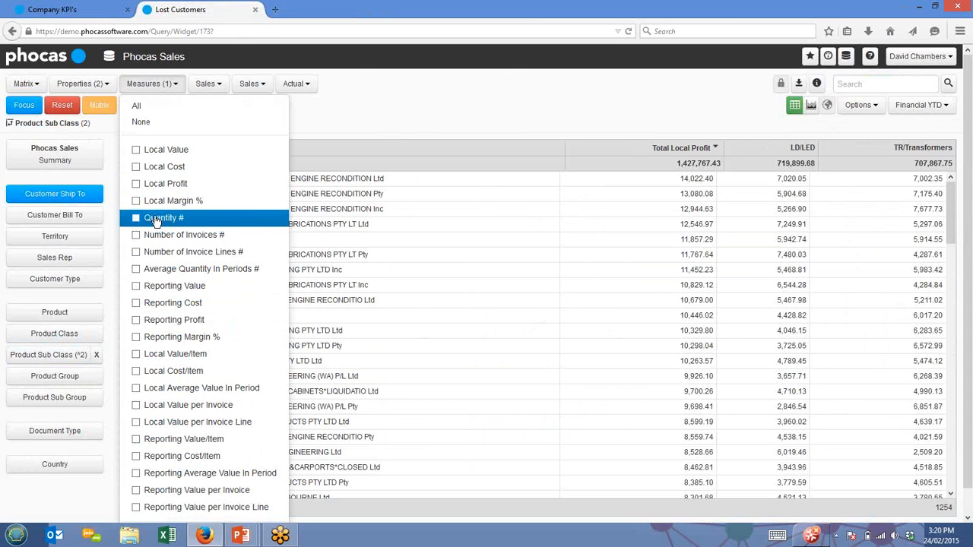
pyautogui.click(156, 220)
pyautogui.click(414, 118)
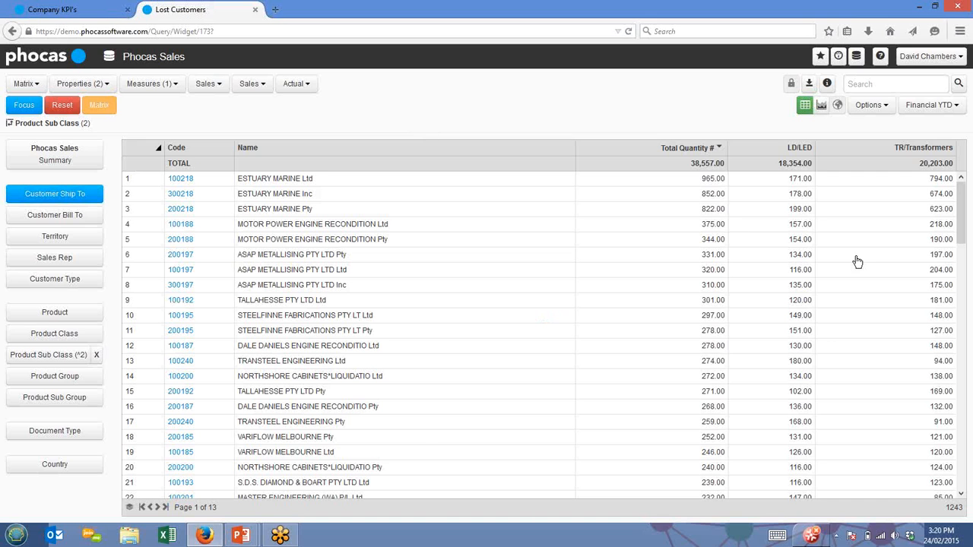
# - Filter the matrix to customers whose TR/Transformers quantity equals 0
pyautogui.rightClick(885, 212)
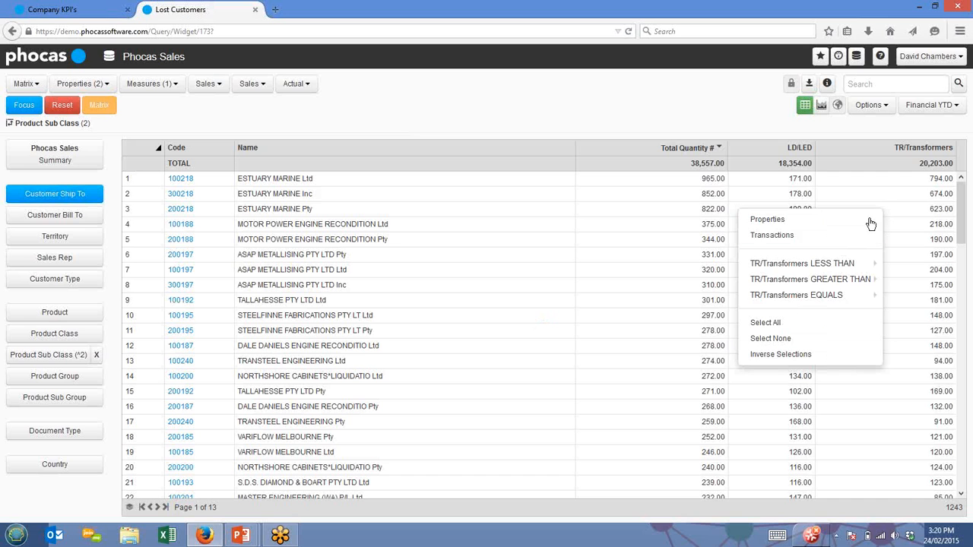
pyautogui.moveTo(794, 303)
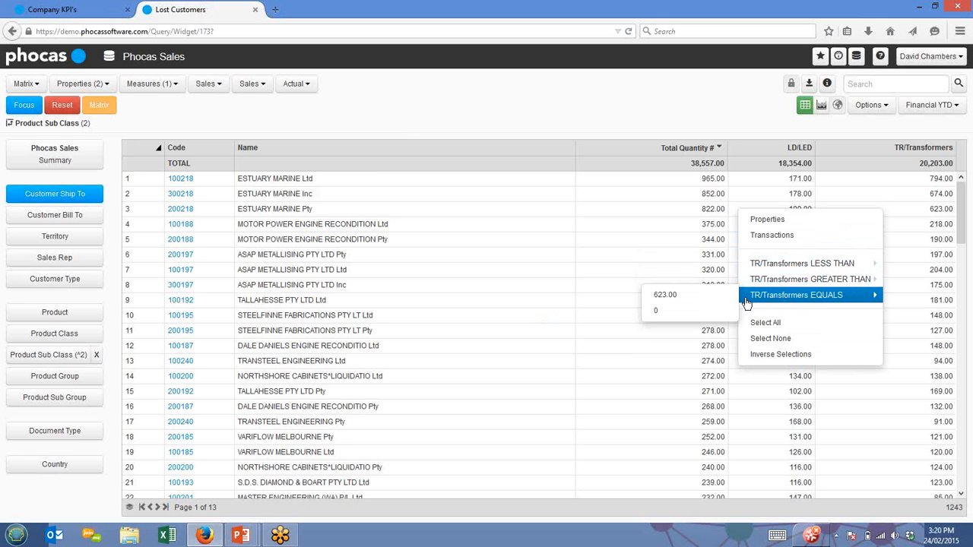
pyautogui.click(684, 318)
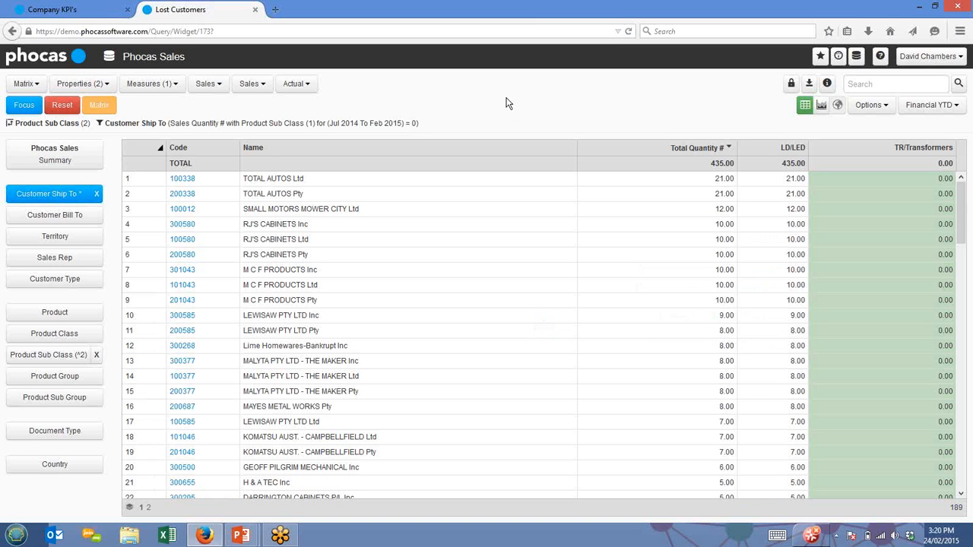
# - Check the favorite saving and export options for the filtered customer list, and close the analysis
pyautogui.click(821, 57)
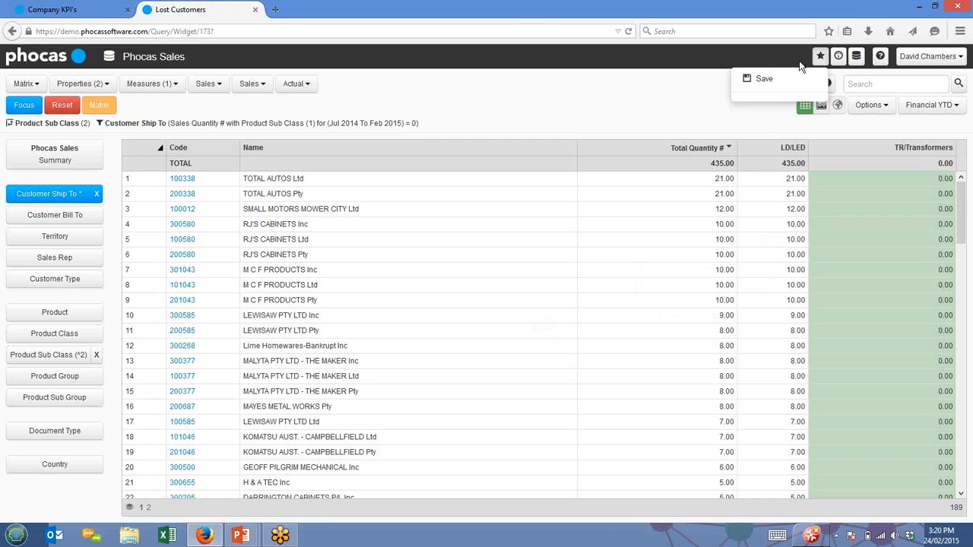
pyautogui.click(748, 80)
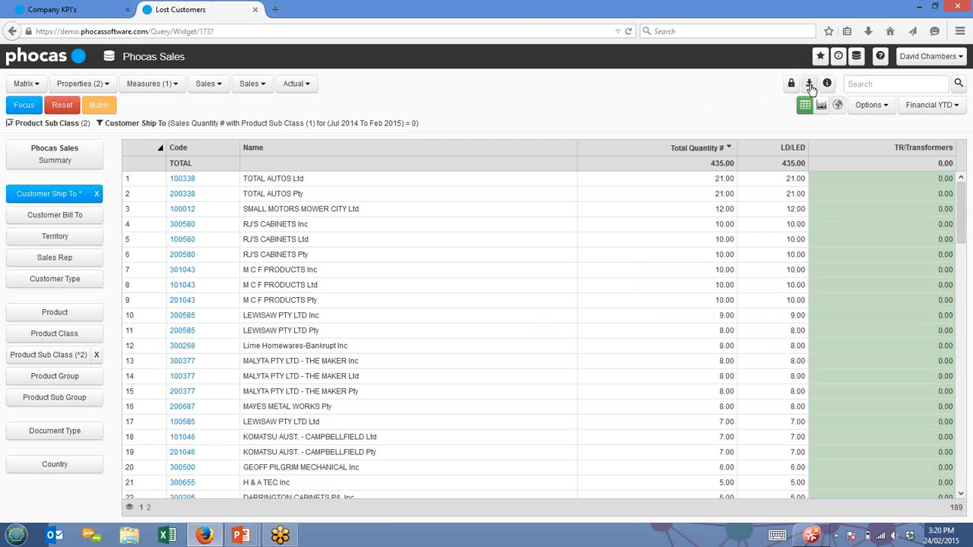
pyautogui.click(809, 83)
pyautogui.click(516, 85)
pyautogui.click(256, 10)
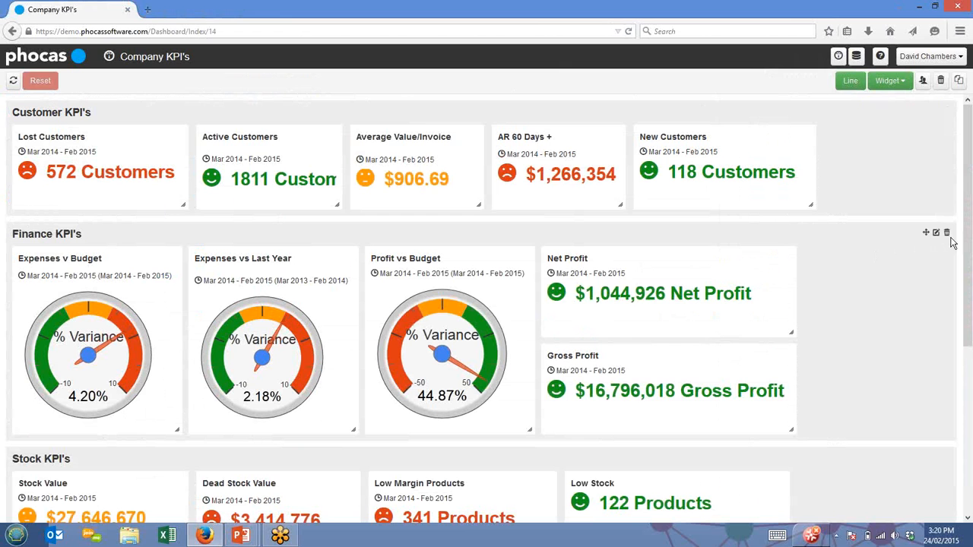
# - Open the Dead Stock Value analysis and add Quantity # and the Stock On Hand, On Order, in Transit, Back Order and Forward Order quantity measures
pyautogui.scroll(-2, 970, 242)
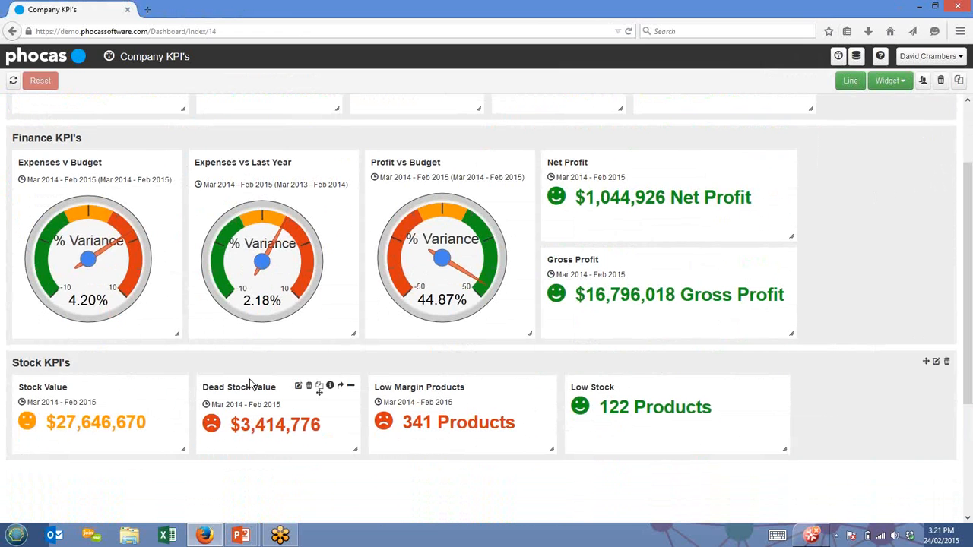
pyautogui.click(340, 386)
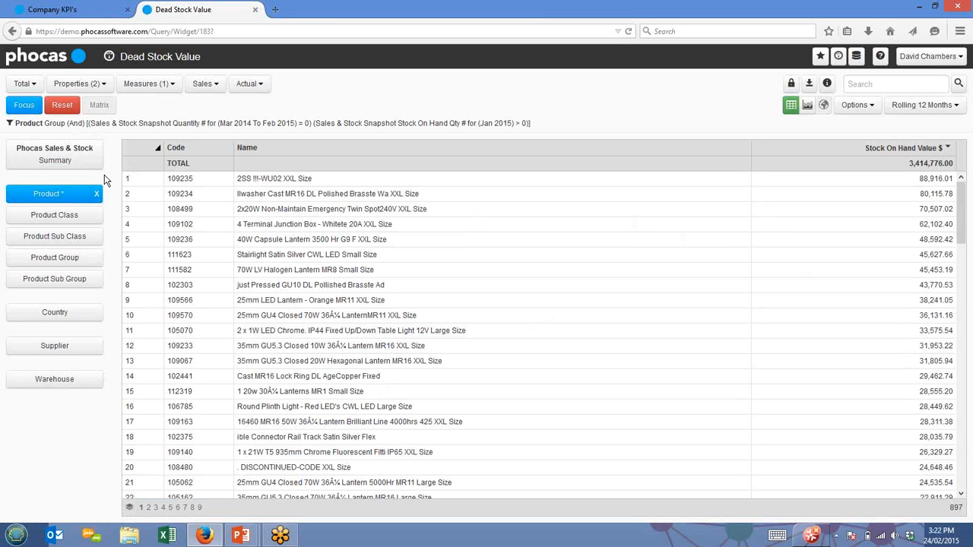
pyautogui.click(158, 85)
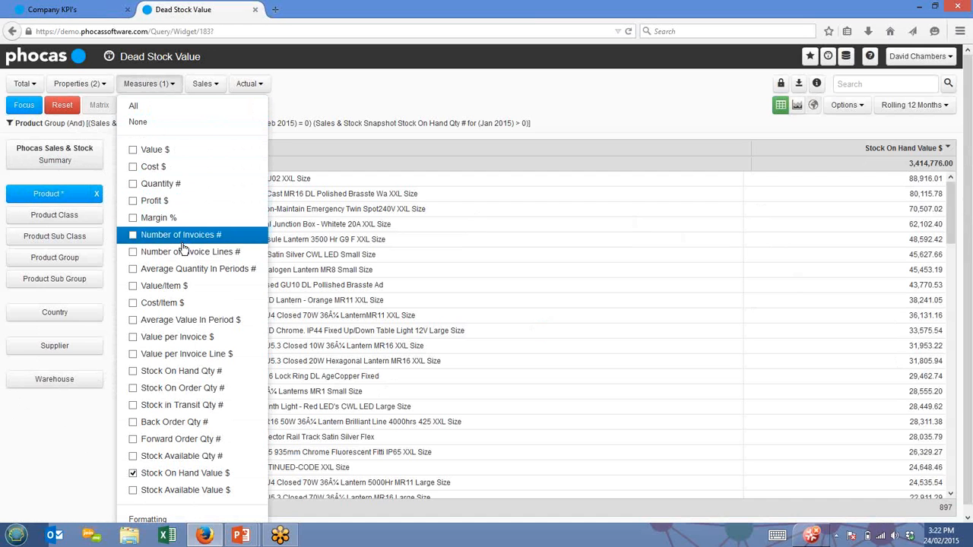
pyautogui.click(174, 372)
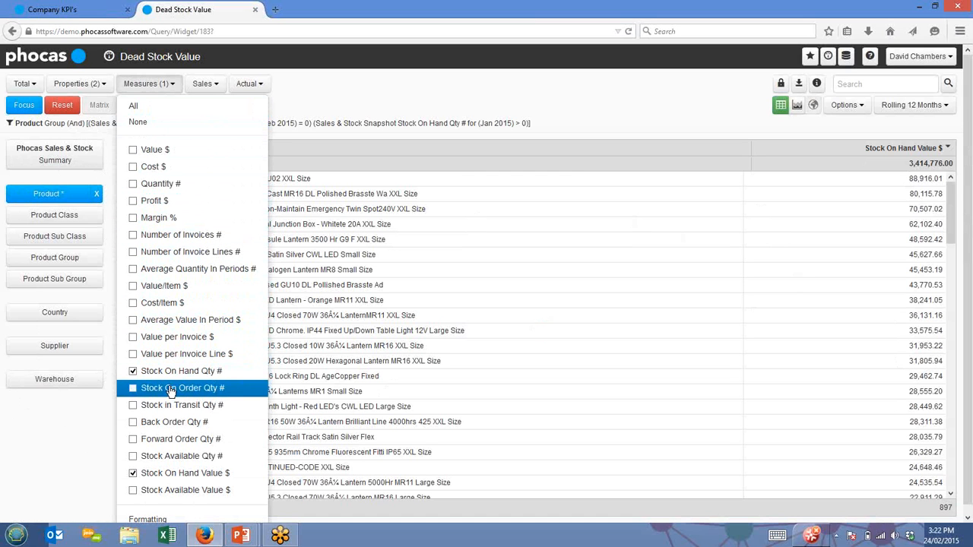
pyautogui.click(171, 389)
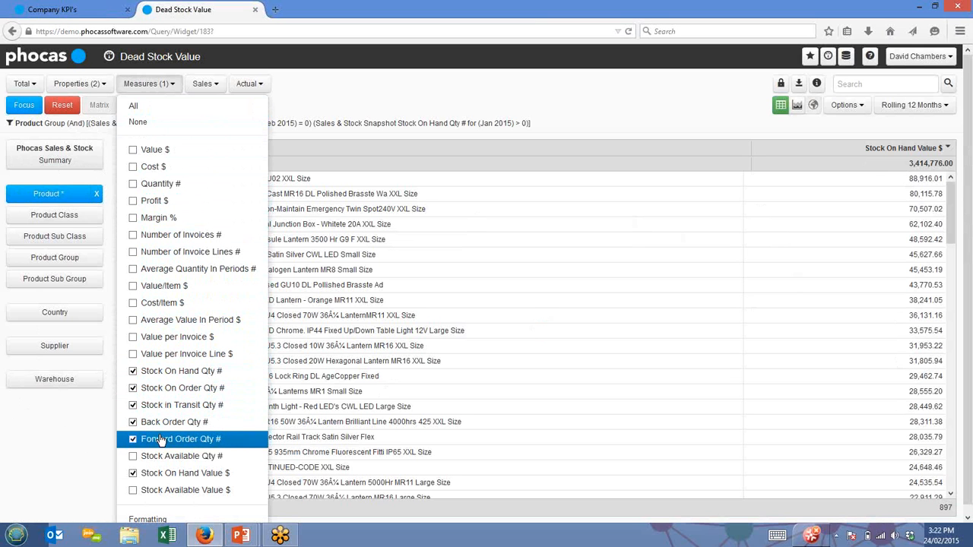
pyautogui.click(164, 188)
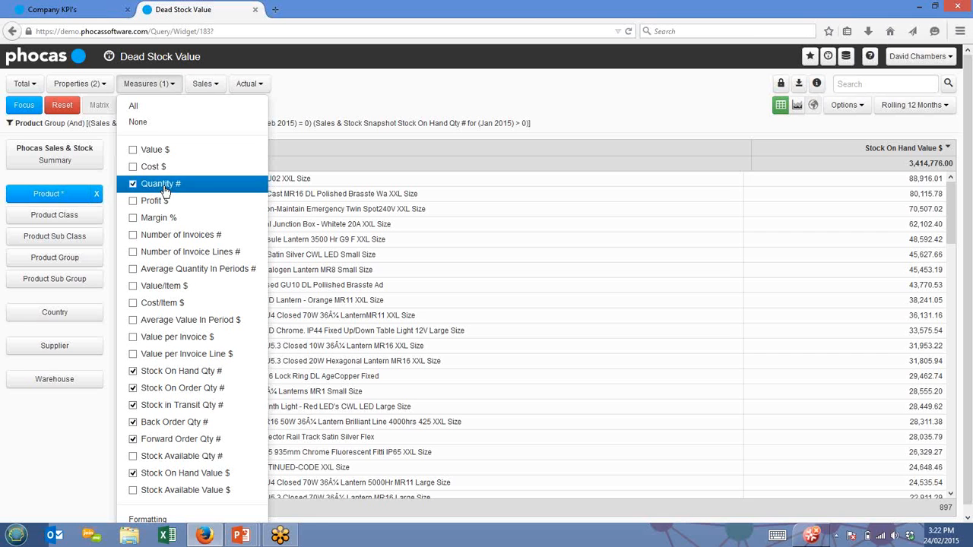
pyautogui.click(371, 104)
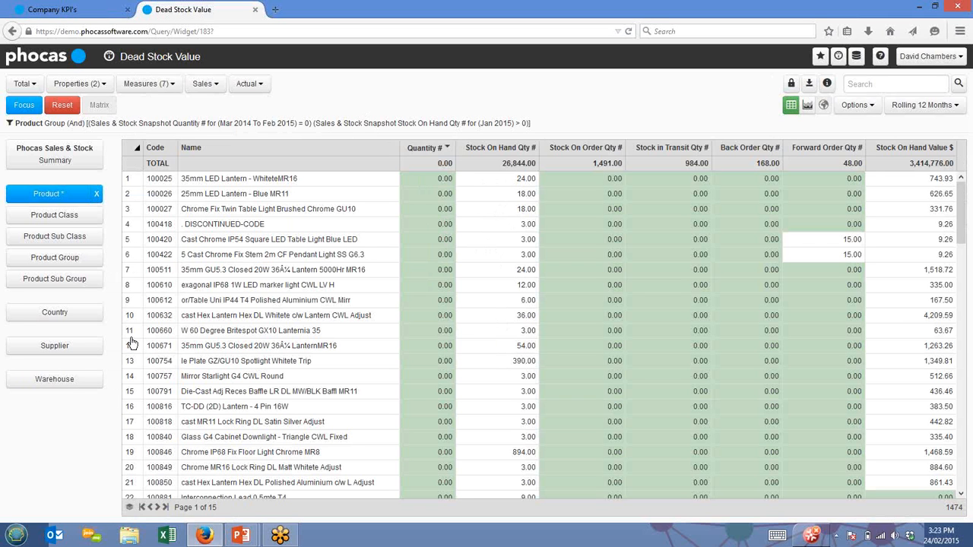
# - Restrict the dead stock to the SYD warehouse and break it down by Product Sub Class
pyautogui.click(49, 384)
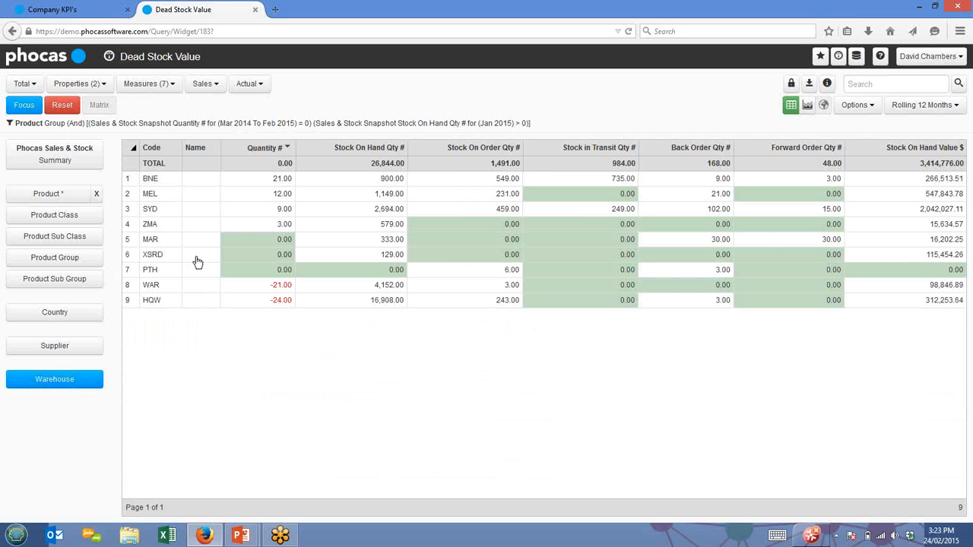
pyautogui.click(164, 214)
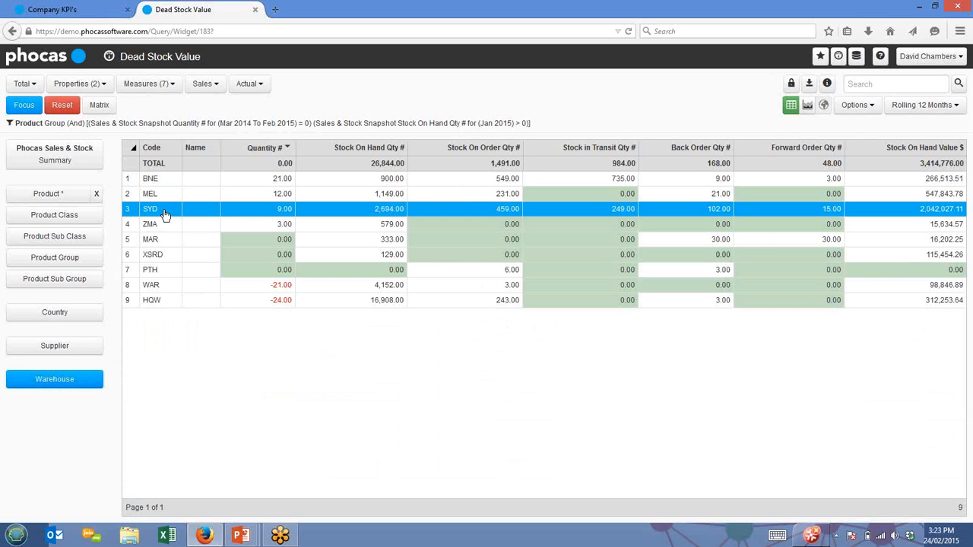
pyautogui.click(70, 237)
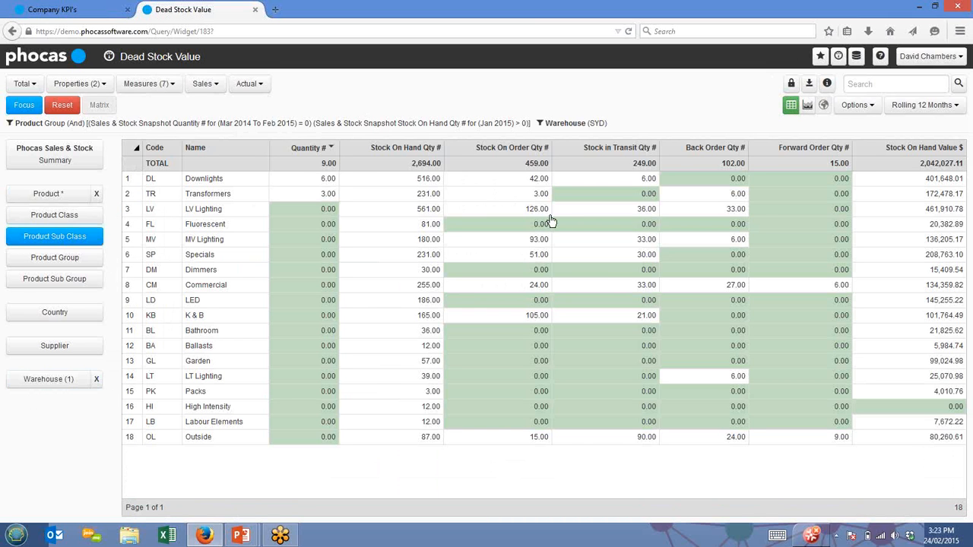
# - Sort the sub classes by Stock On Hand Value $ in descending order and list the products within LV Lighting
pyautogui.click(923, 148)
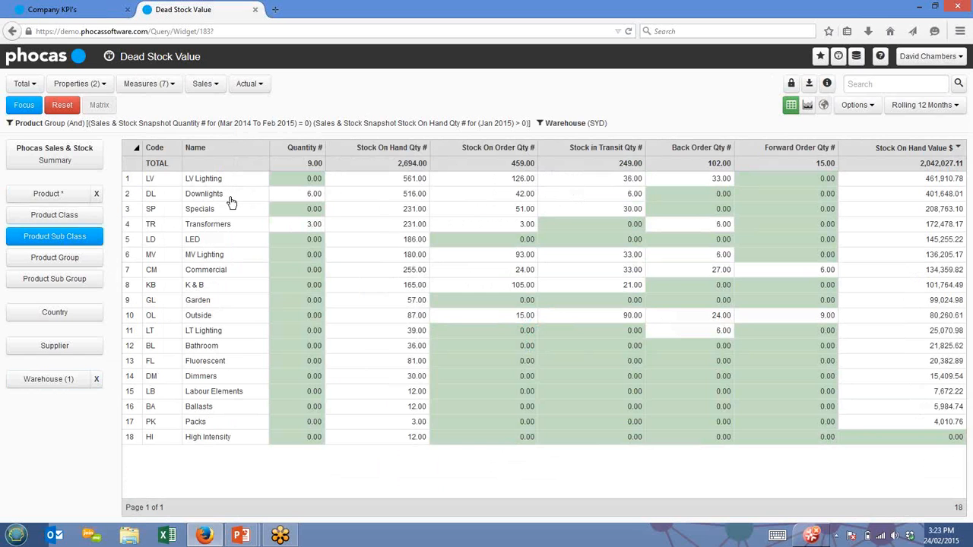
pyautogui.click(217, 181)
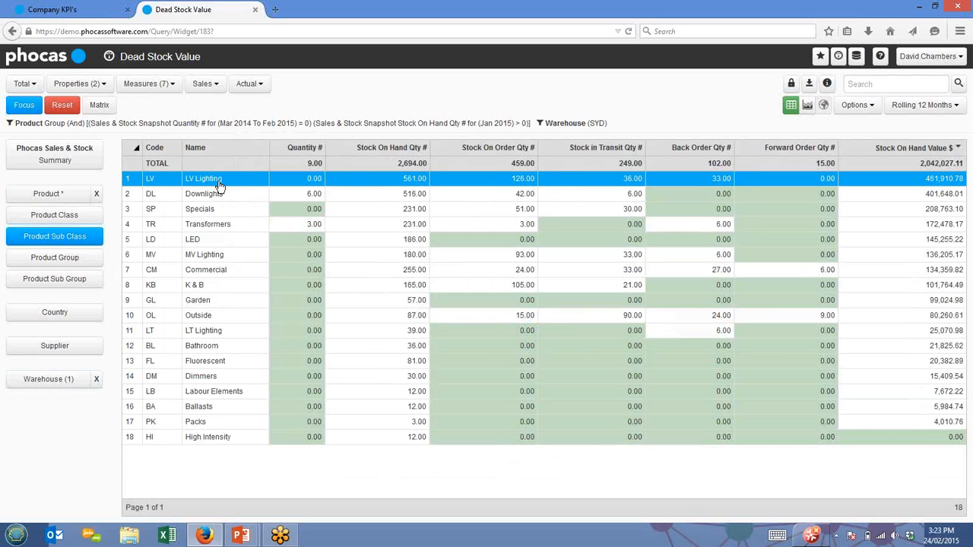
pyautogui.click(51, 196)
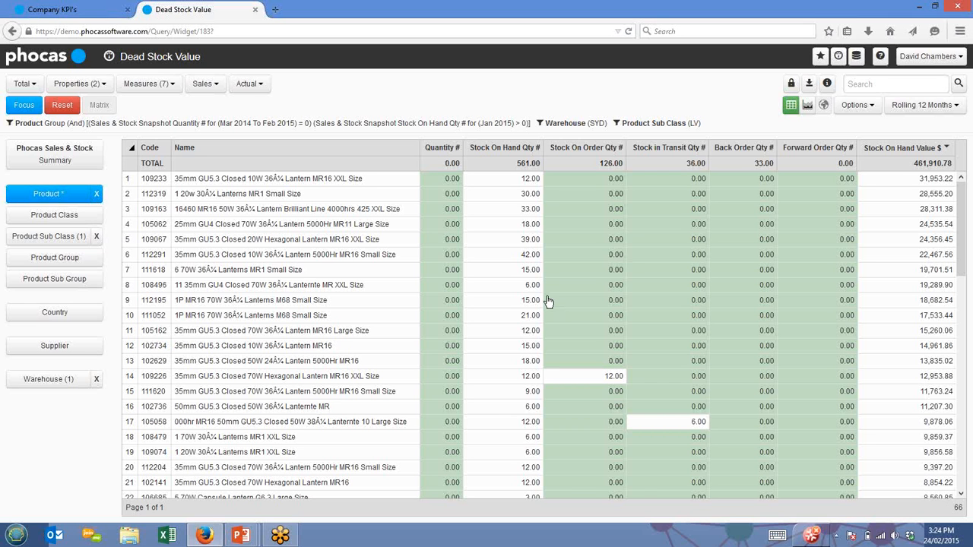
# - Close the dead stock analysis, switch to the running PowerPoint slide show and advance to the closing contact slide
pyautogui.click(255, 10)
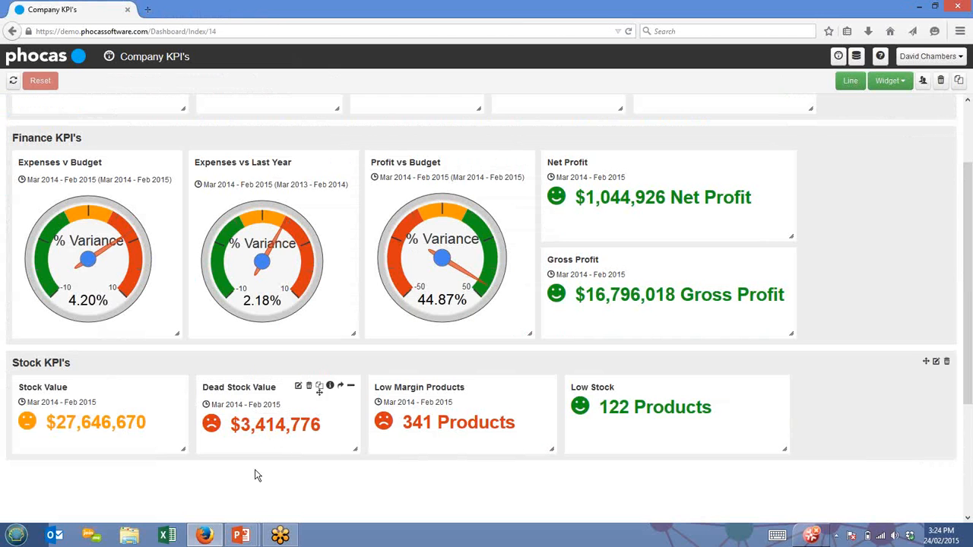
pyautogui.moveTo(238, 537)
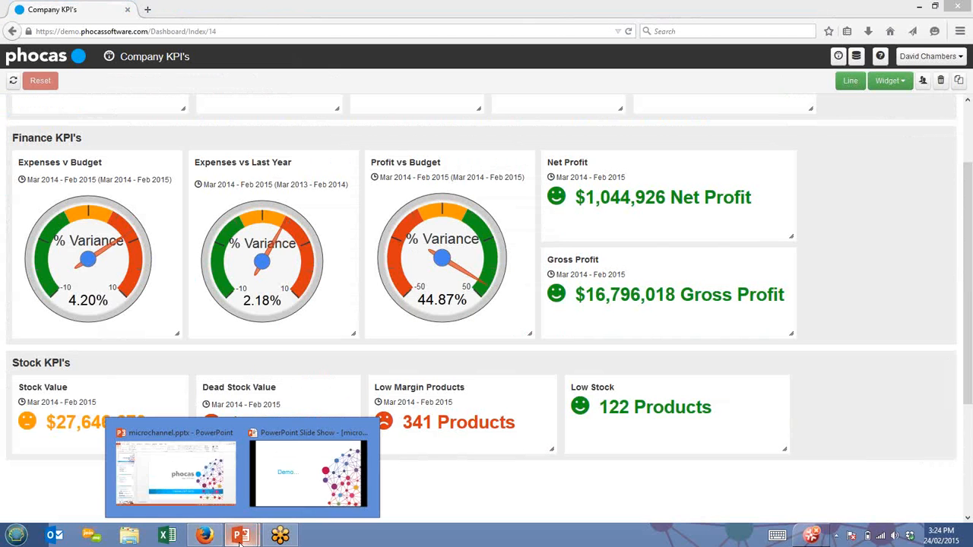
pyautogui.click(305, 483)
pyautogui.press('Right')
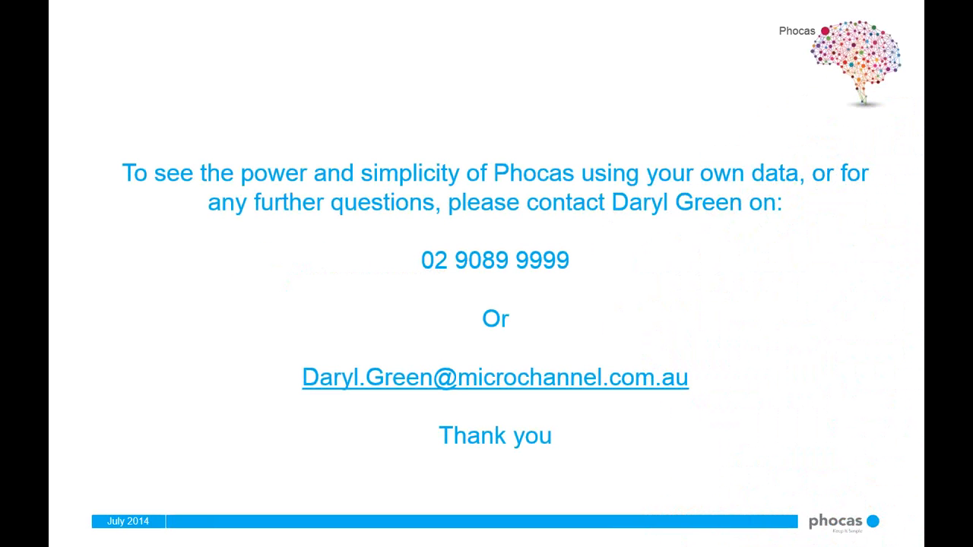